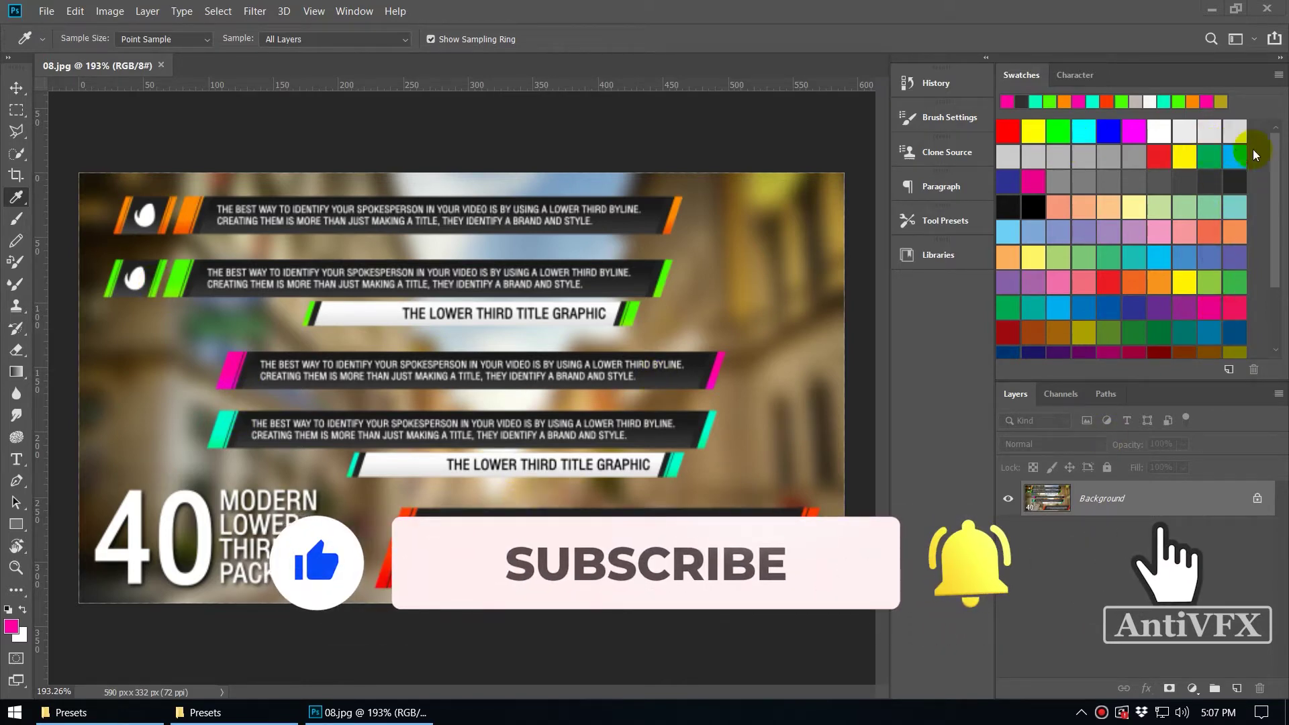
Delete every saved swatch, red through brown, in the Preset Manager.
{"action": "scroll", "coordinate": [1211, 312], "scroll_direction": "down", "scroll_amount": 3}
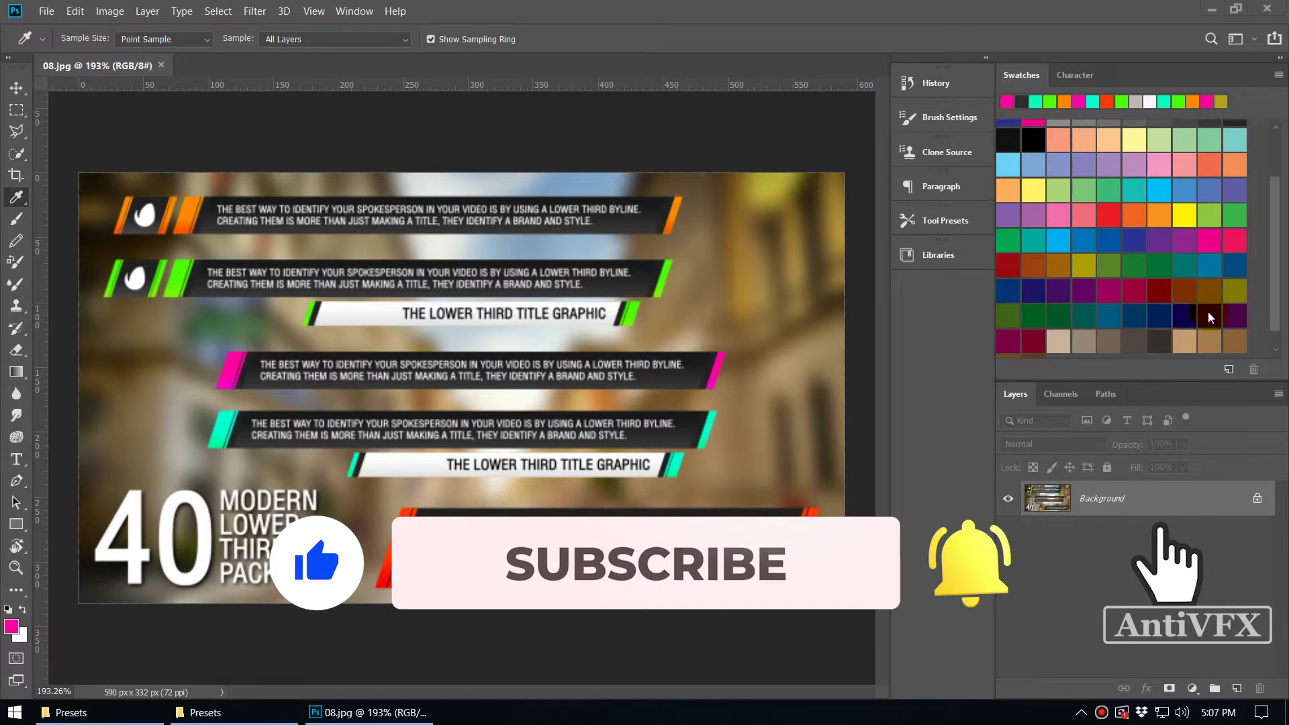
{"action": "left_click", "coordinate": [1277, 74]}
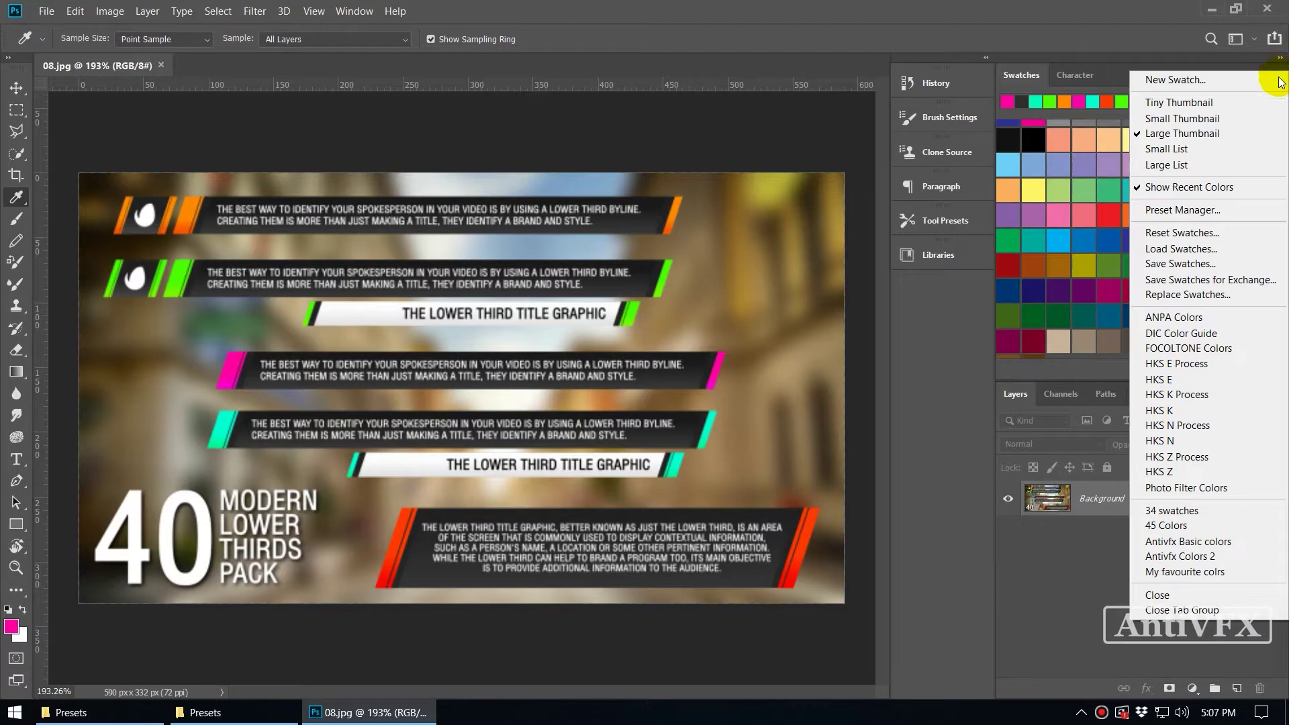
{"action": "left_click", "coordinate": [1188, 211]}
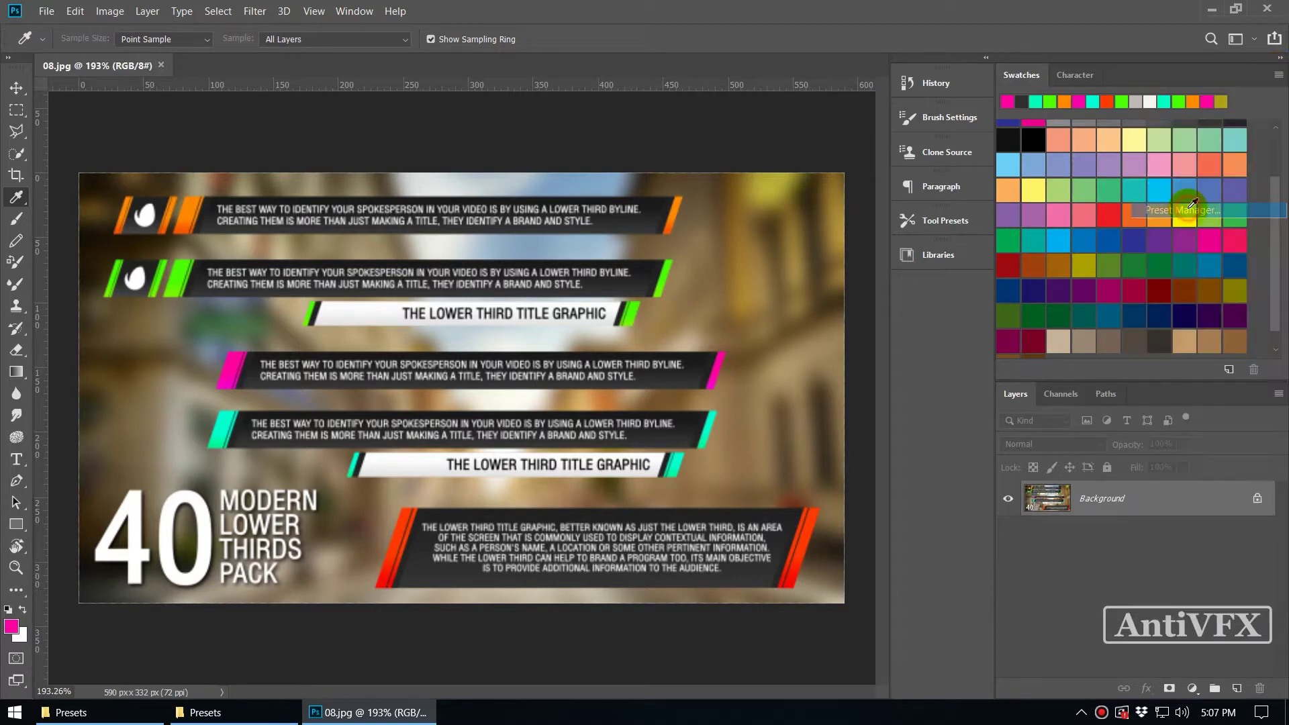
{"action": "left_click_drag", "start_coordinate": [477, 206], "coordinate": [486, 178]}
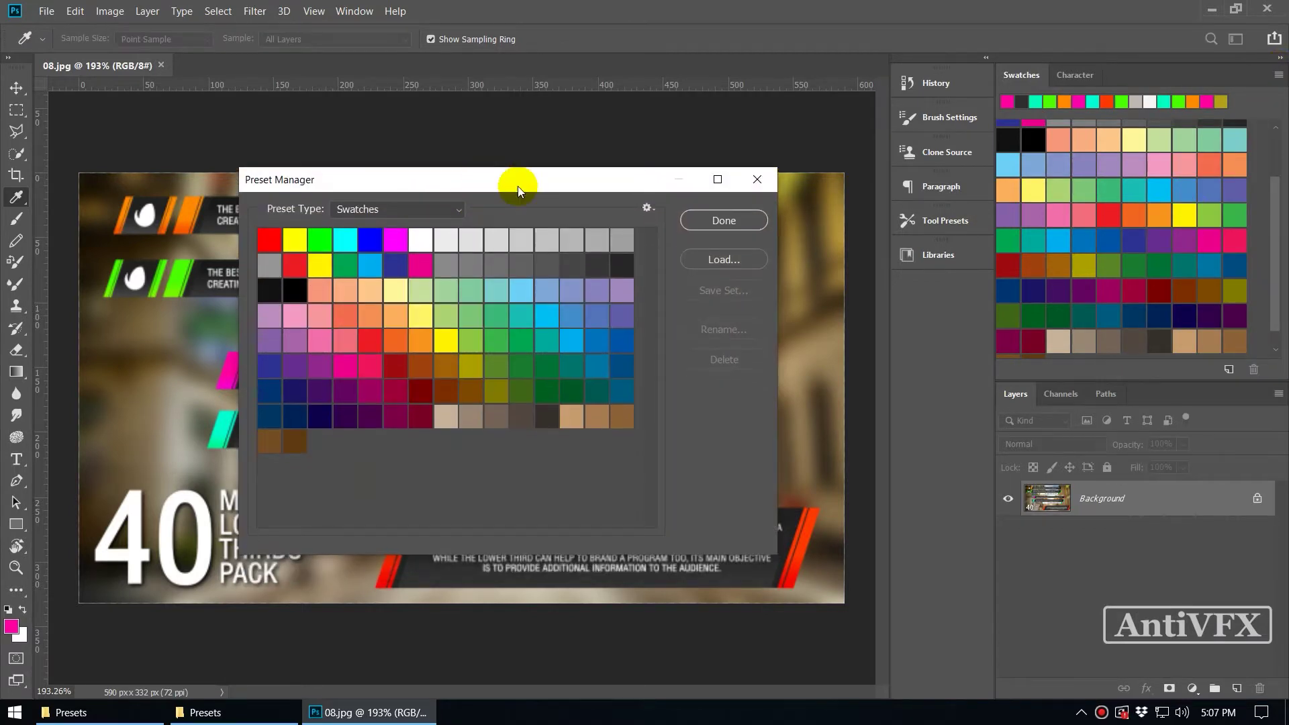
{"action": "left_click", "coordinate": [271, 245]}
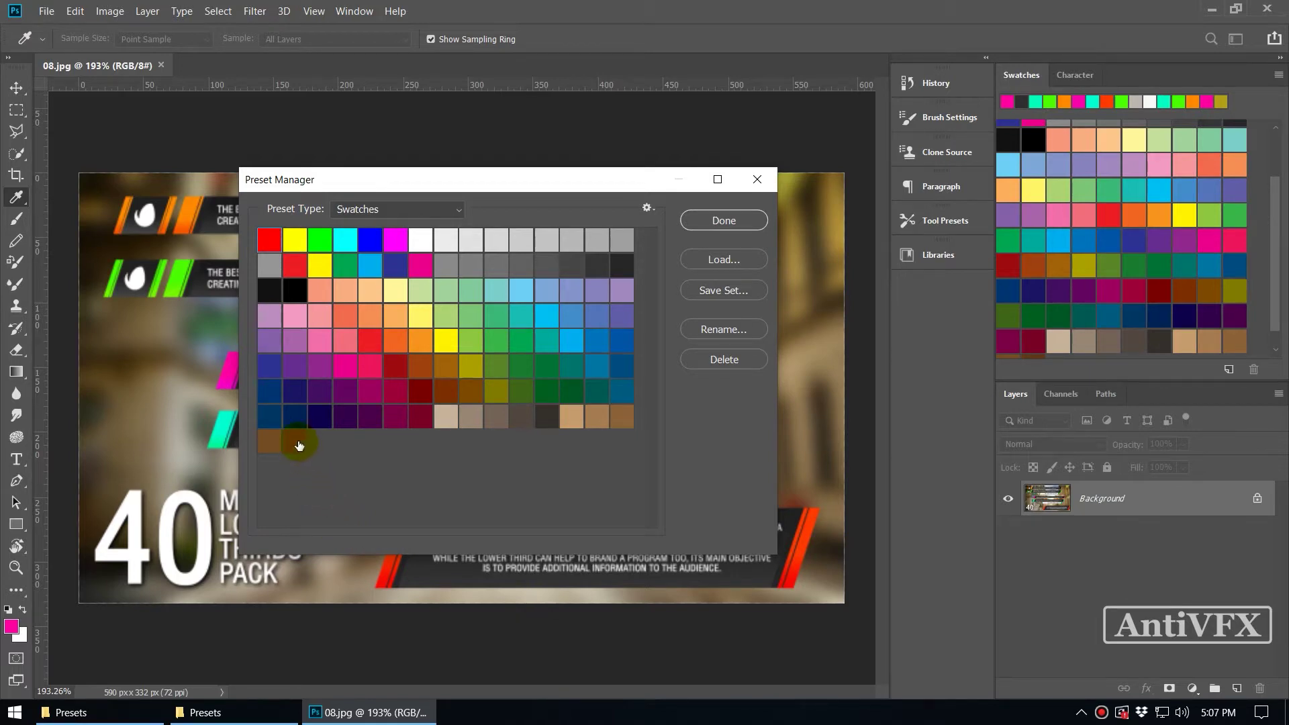
{"action": "left_click", "coordinate": [300, 445], "text": "shift"}
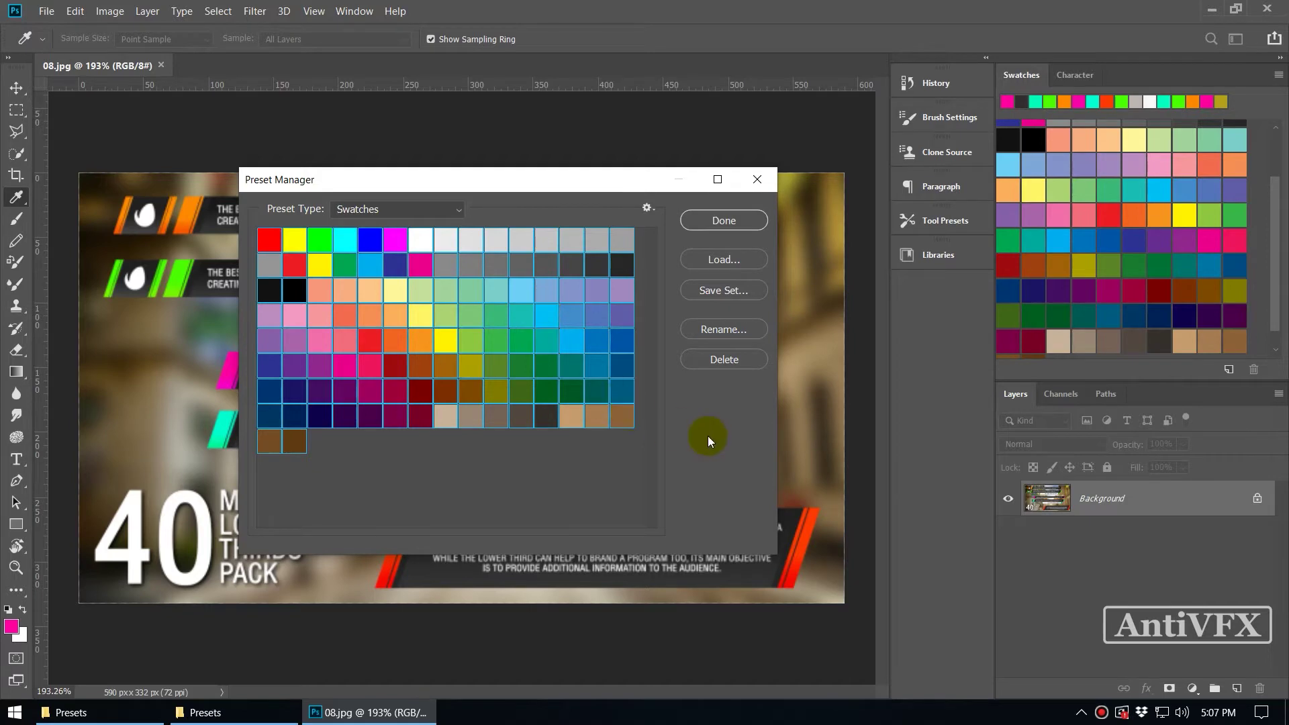
{"action": "left_click", "coordinate": [731, 360]}
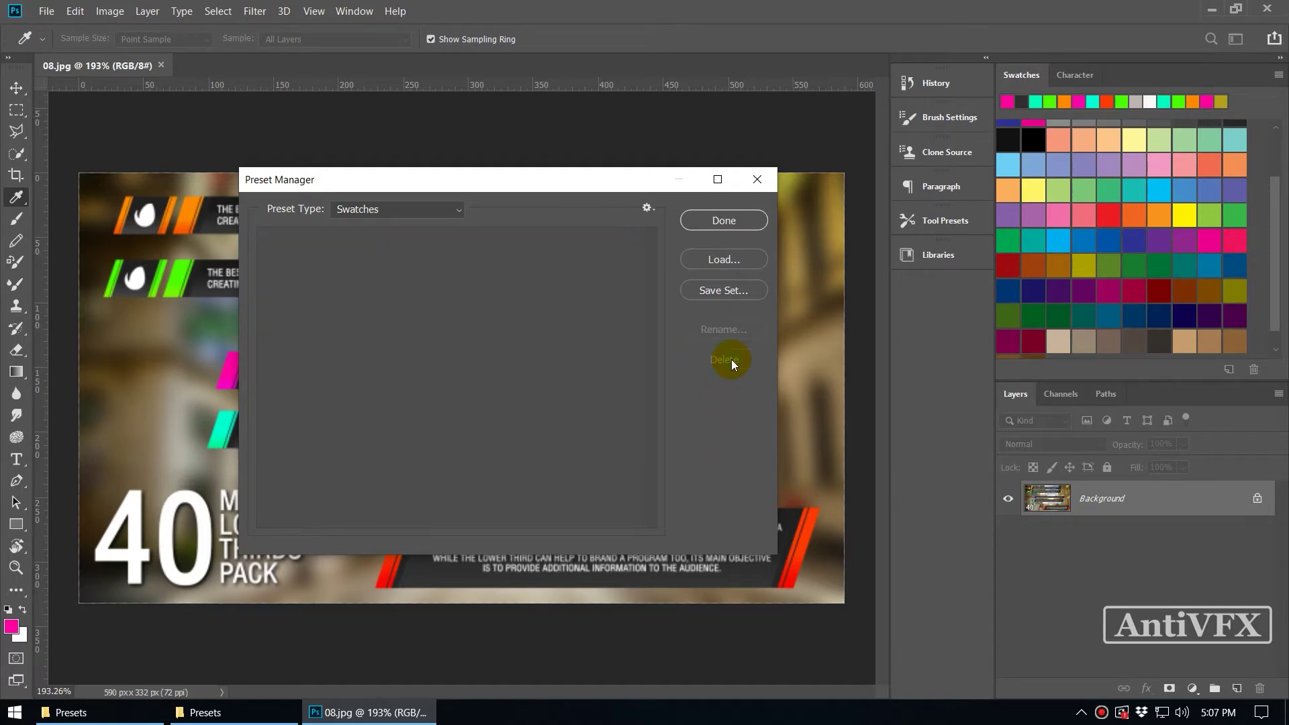
{"action": "left_click", "coordinate": [711, 223]}
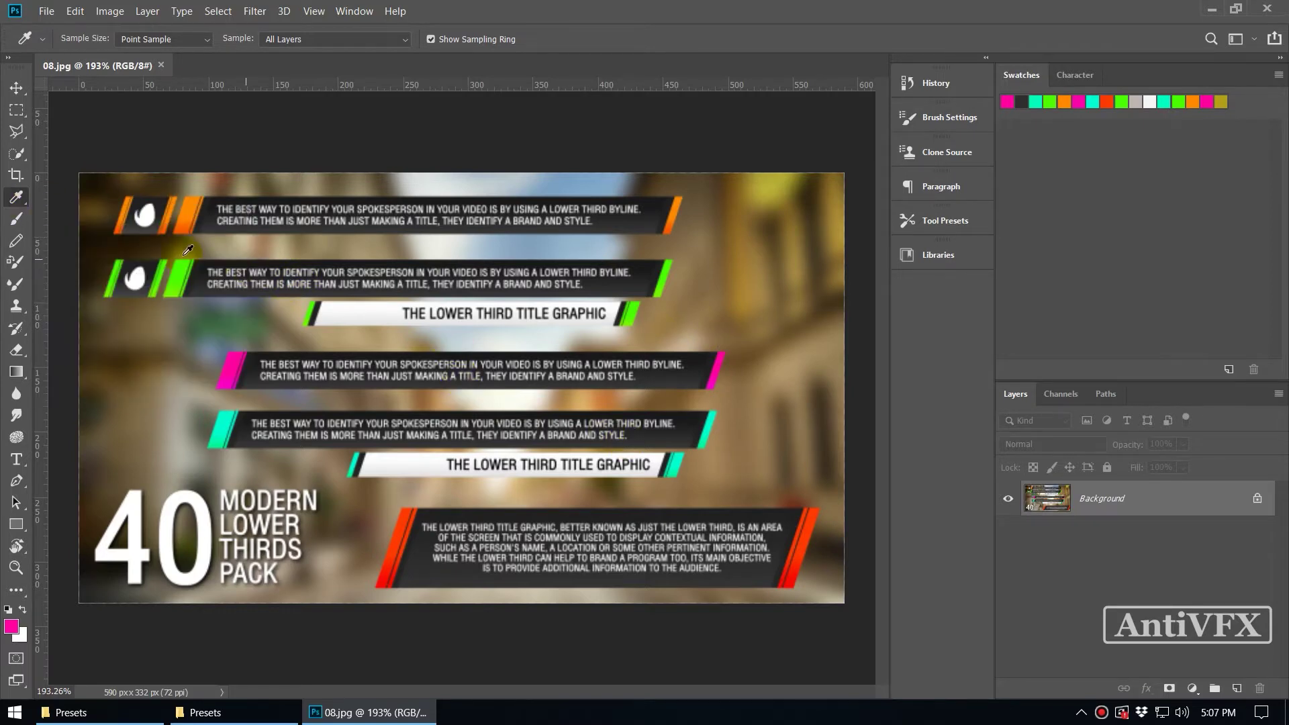
Sample the orange stripe and save it as a new swatch named 'Orage'.
{"action": "left_click", "coordinate": [191, 214]}
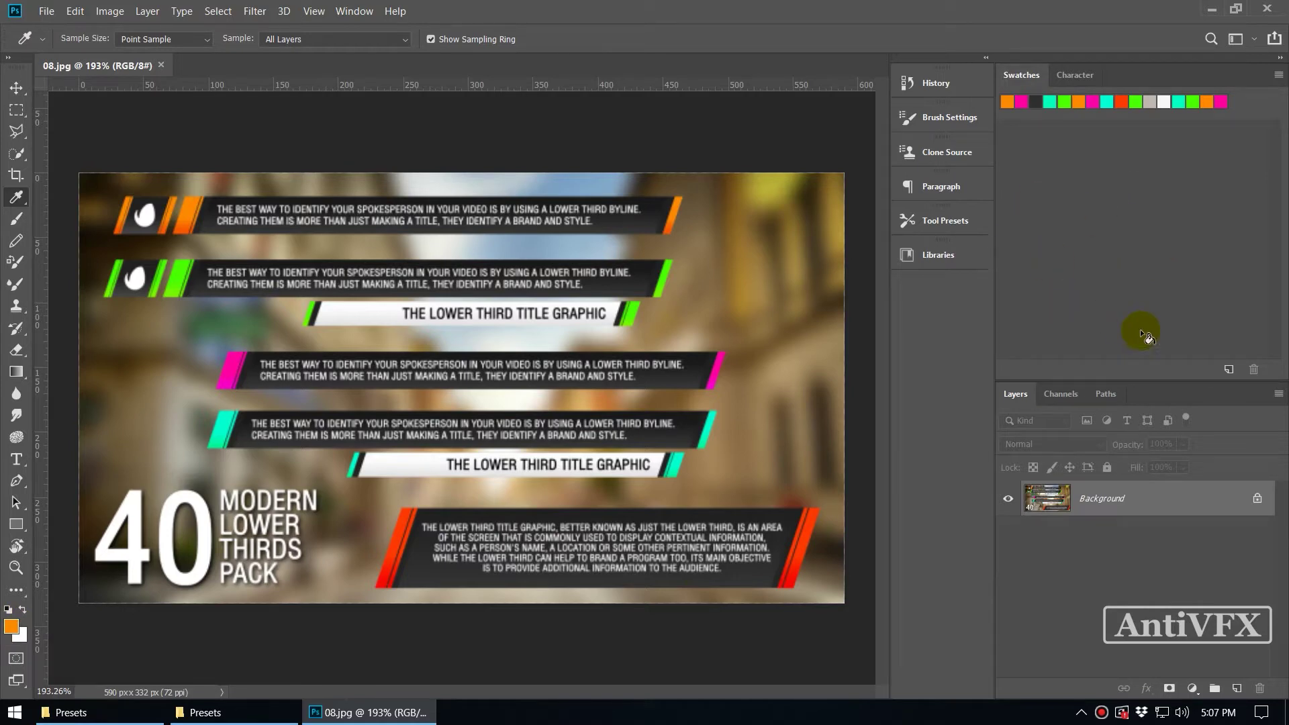
{"action": "left_click", "coordinate": [1228, 371]}
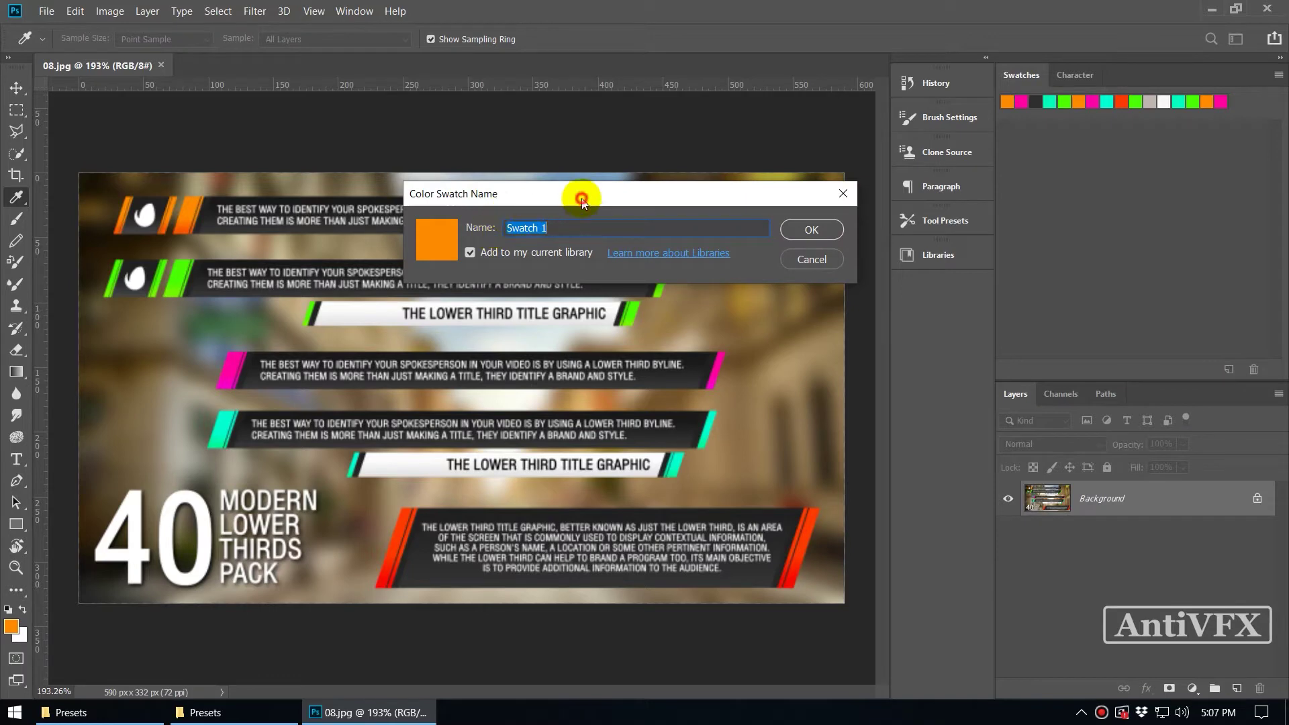
{"action": "left_click_drag", "start_coordinate": [583, 201], "coordinate": [525, 239]}
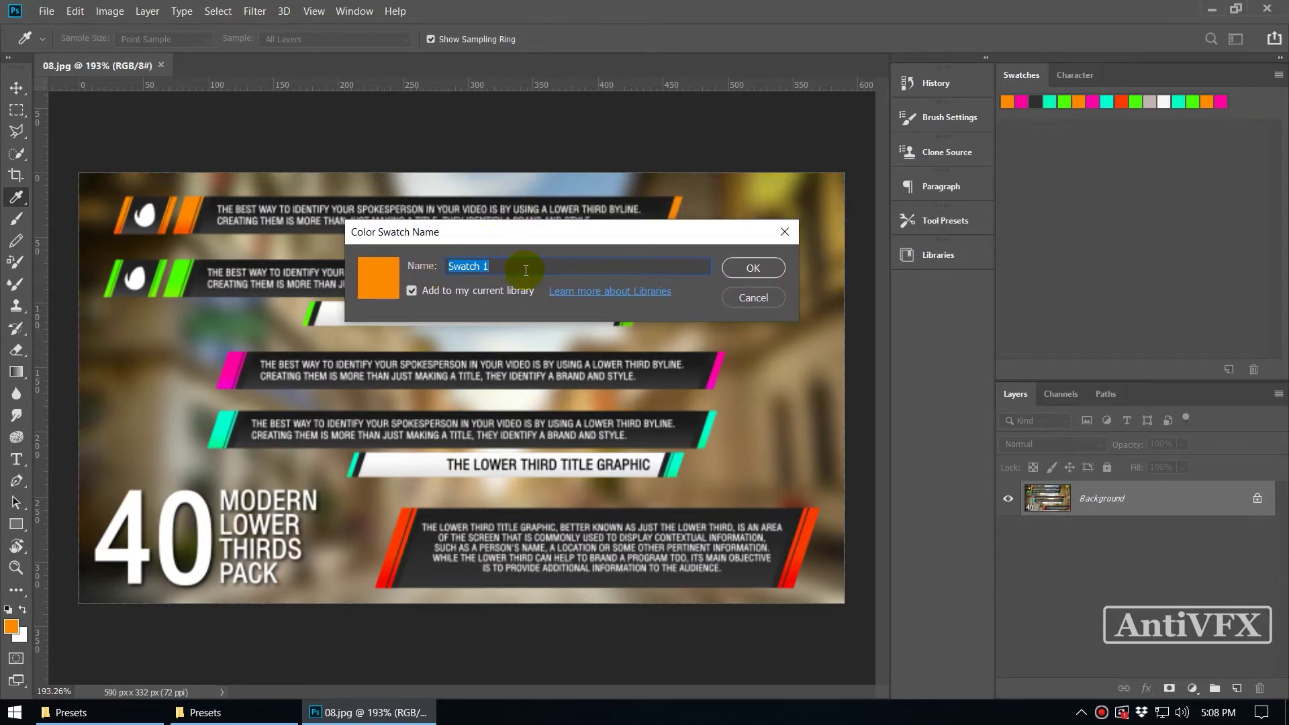
{"action": "type", "text": "Orage"}
{"action": "left_click", "coordinate": [745, 267]}
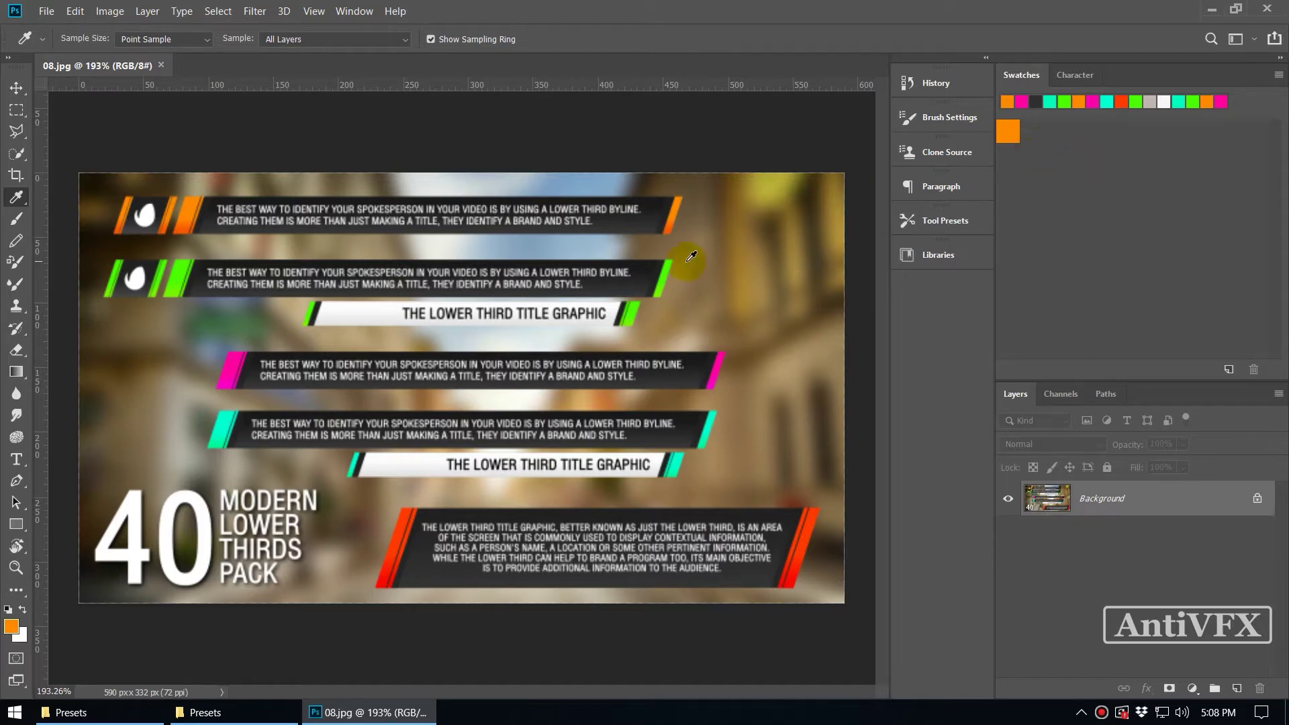
Add green and magenta swatches from the bars, then add a red swatch and trash it.
{"action": "left_click", "coordinate": [215, 299]}
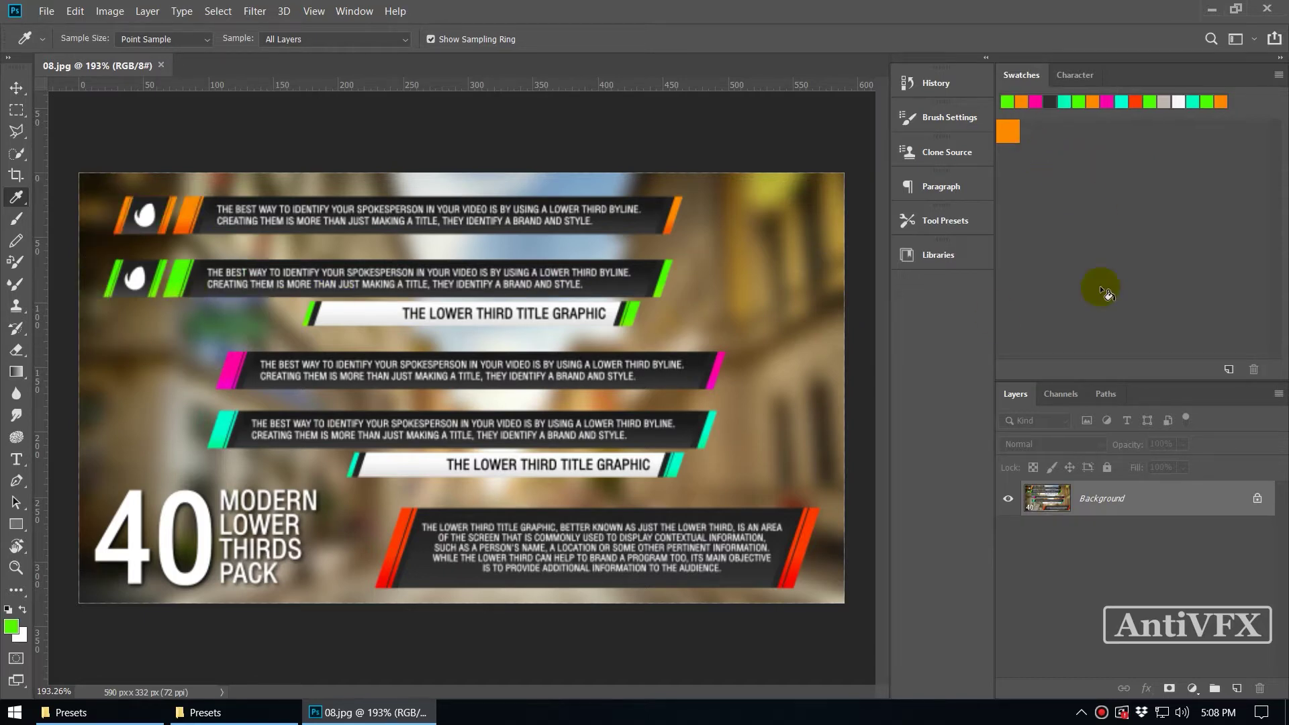
{"action": "left_click", "coordinate": [1121, 260]}
{"action": "left_click", "coordinate": [749, 267]}
{"action": "left_click", "coordinate": [713, 374]}
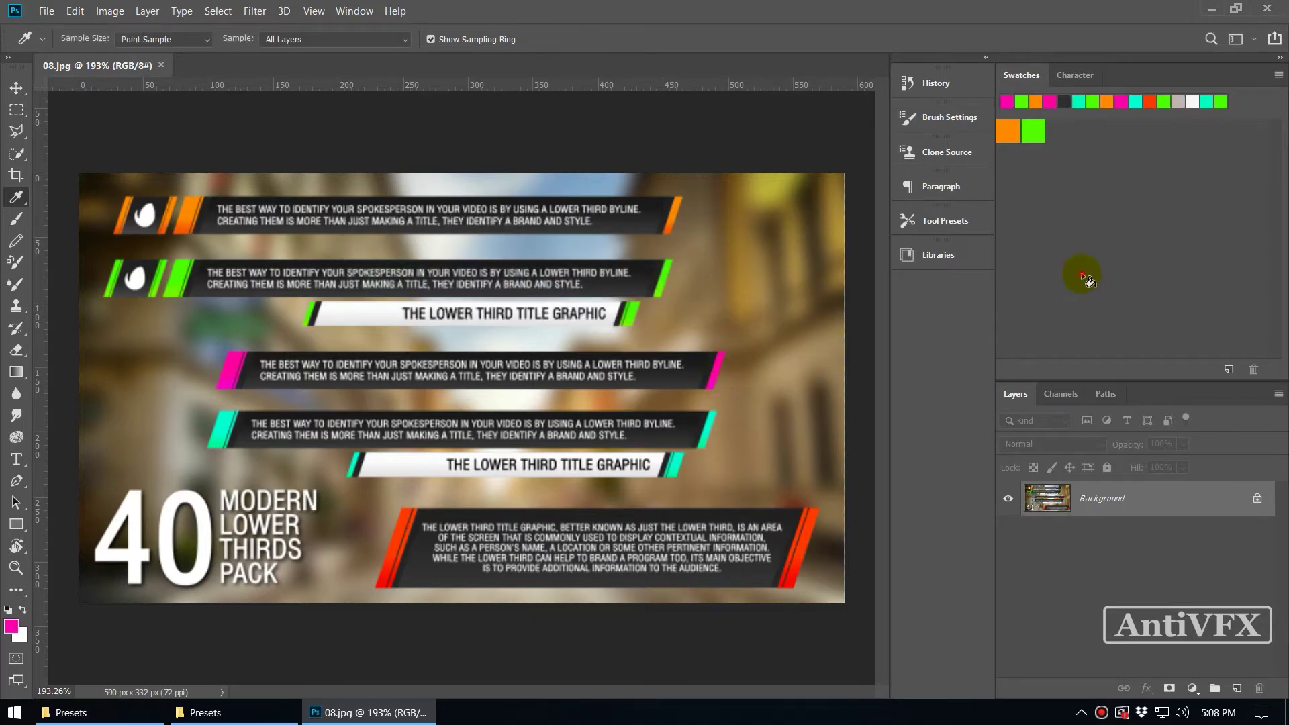
{"action": "left_click", "coordinate": [1079, 273]}
{"action": "left_click", "coordinate": [750, 272]}
{"action": "left_click", "coordinate": [808, 556]}
{"action": "left_click", "coordinate": [1087, 264]}
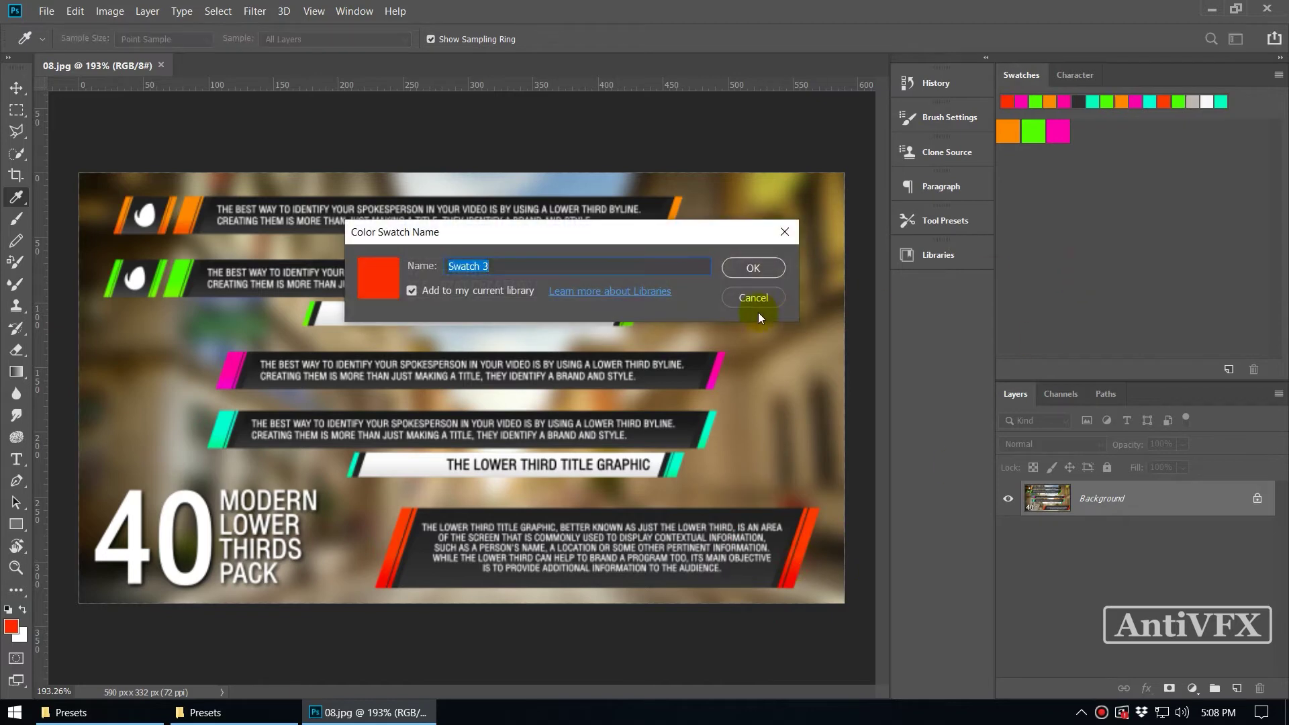
{"action": "left_click", "coordinate": [749, 267]}
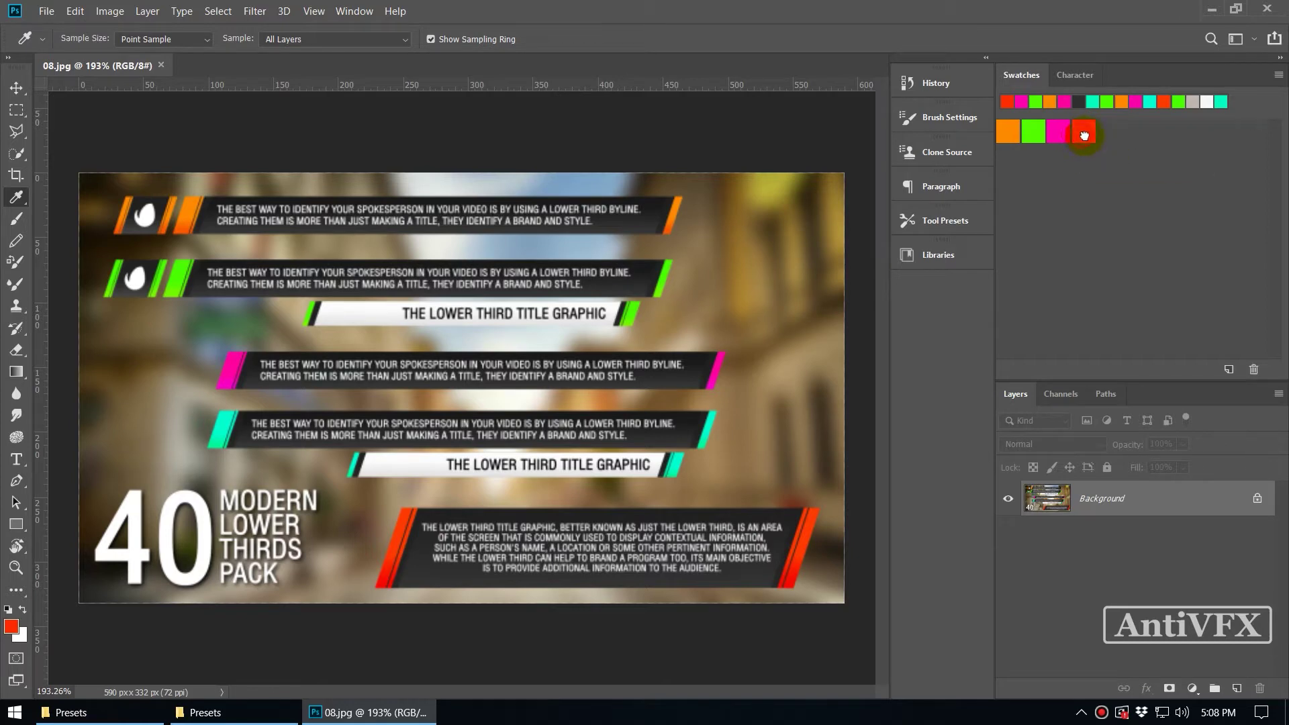
{"action": "left_click_drag", "start_coordinate": [1088, 132], "coordinate": [1254, 369]}
Add cyan and dark grey swatches sampled from the bars.
{"action": "left_click", "coordinate": [704, 431]}
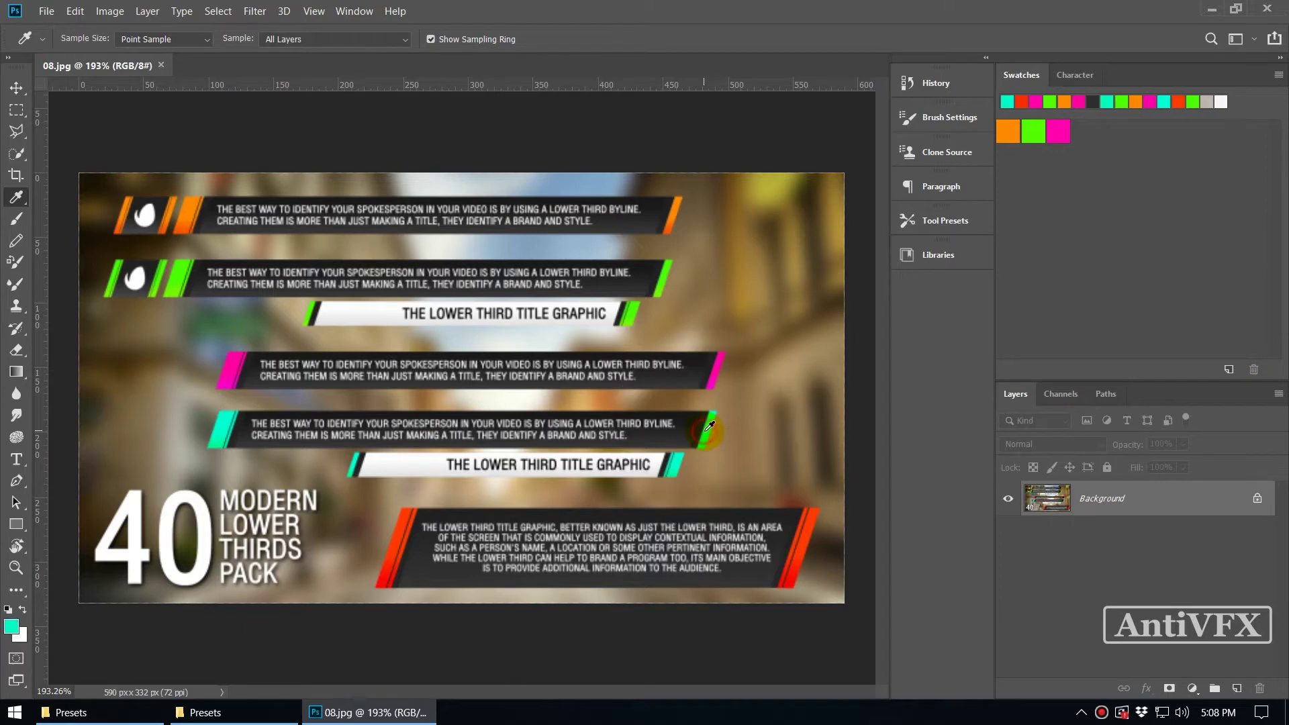
{"action": "left_click", "coordinate": [1087, 241]}
{"action": "left_click", "coordinate": [765, 269]}
{"action": "left_click", "coordinate": [250, 374]}
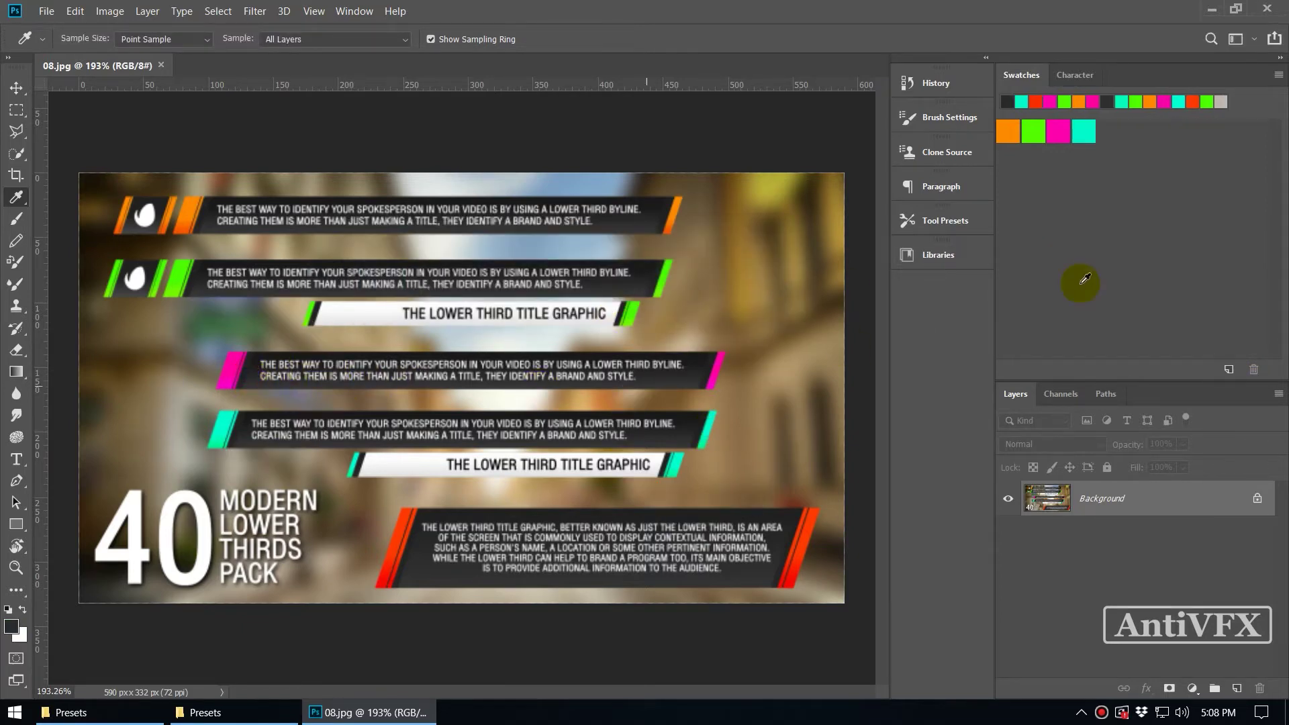
{"action": "left_click", "coordinate": [1142, 267]}
{"action": "left_click", "coordinate": [744, 265]}
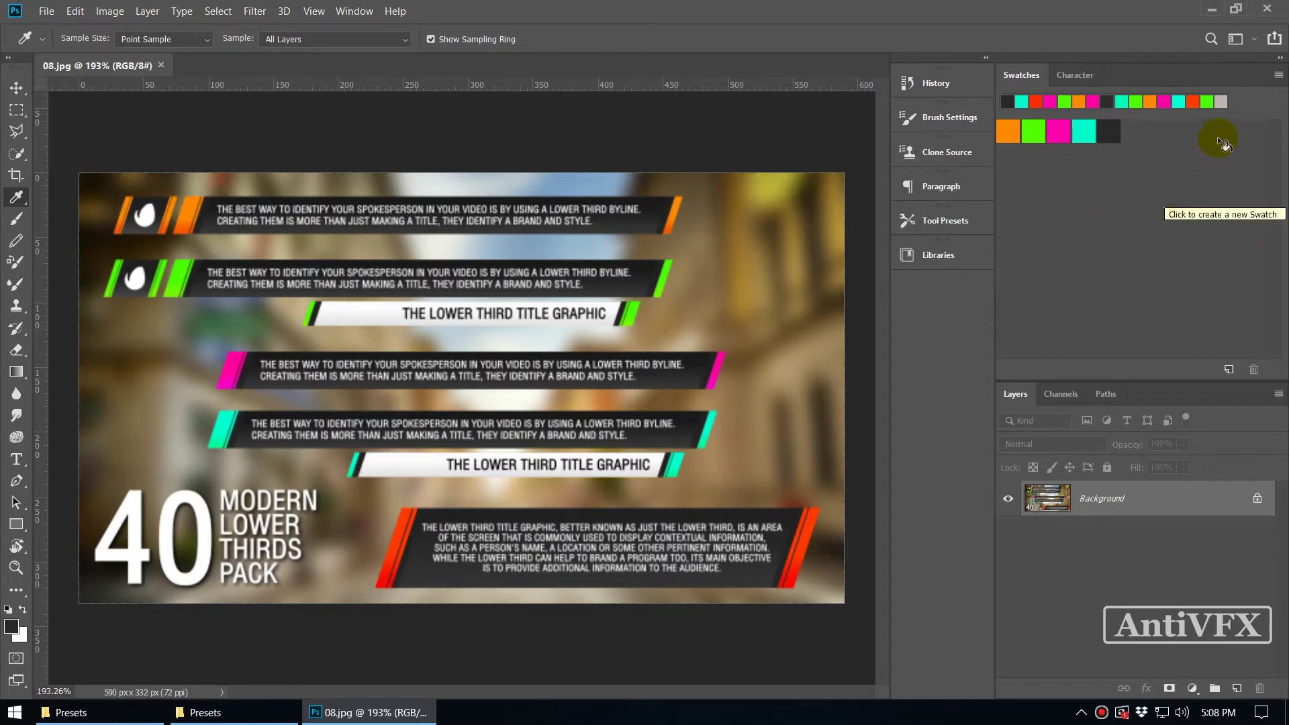
Save the five-colour swatch set to a file named 'Antivfx 5'.
{"action": "left_click", "coordinate": [1277, 76]}
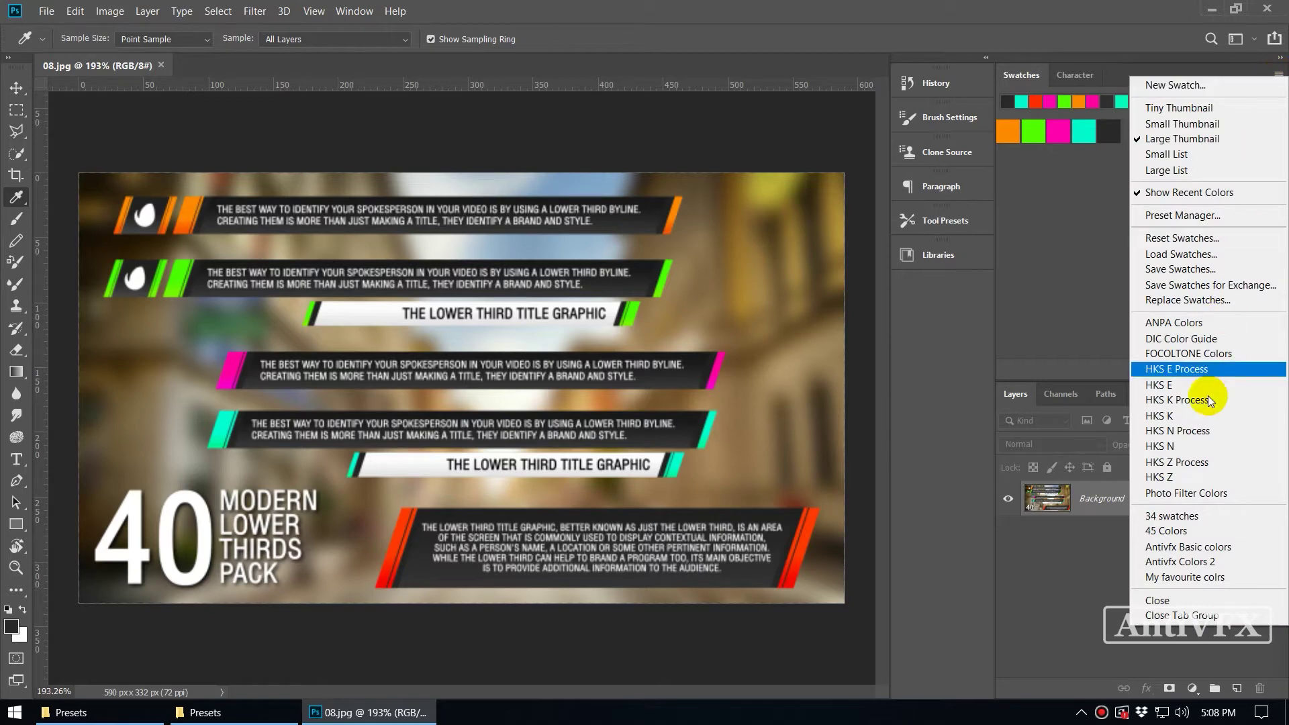
{"action": "left_click", "coordinate": [1180, 270]}
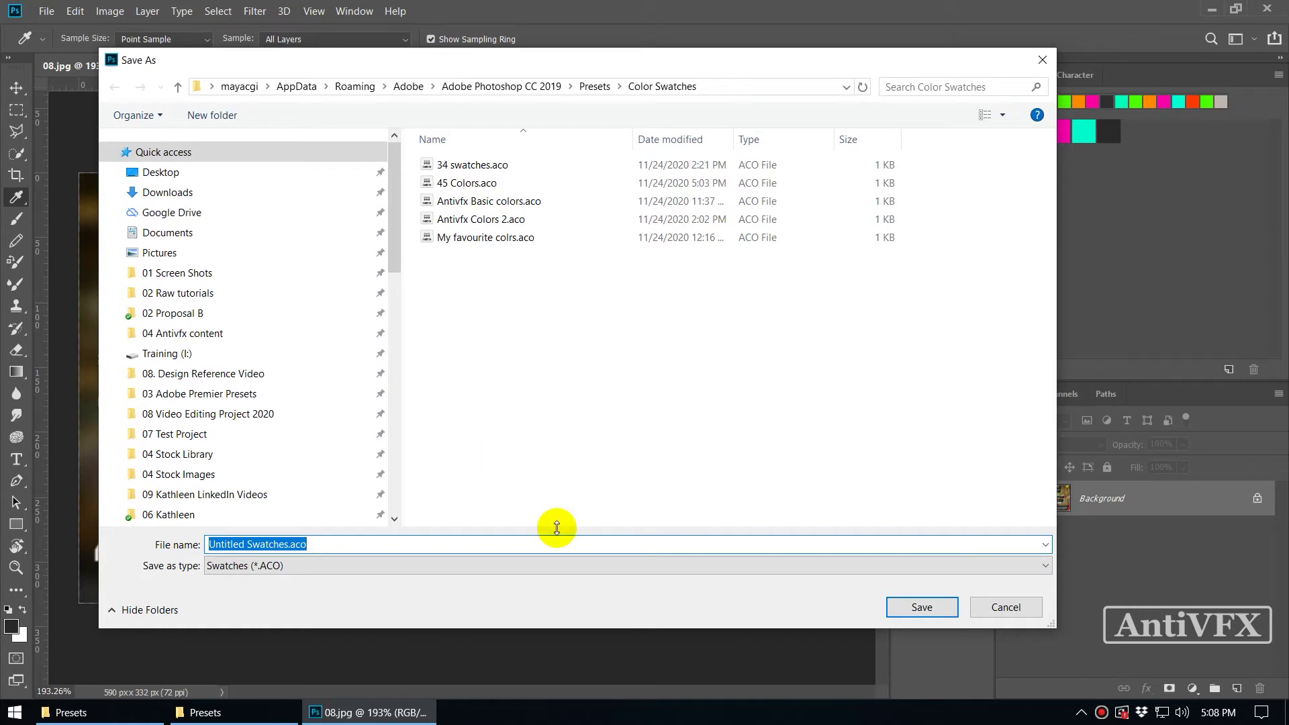
{"action": "type", "text": "Anti"}
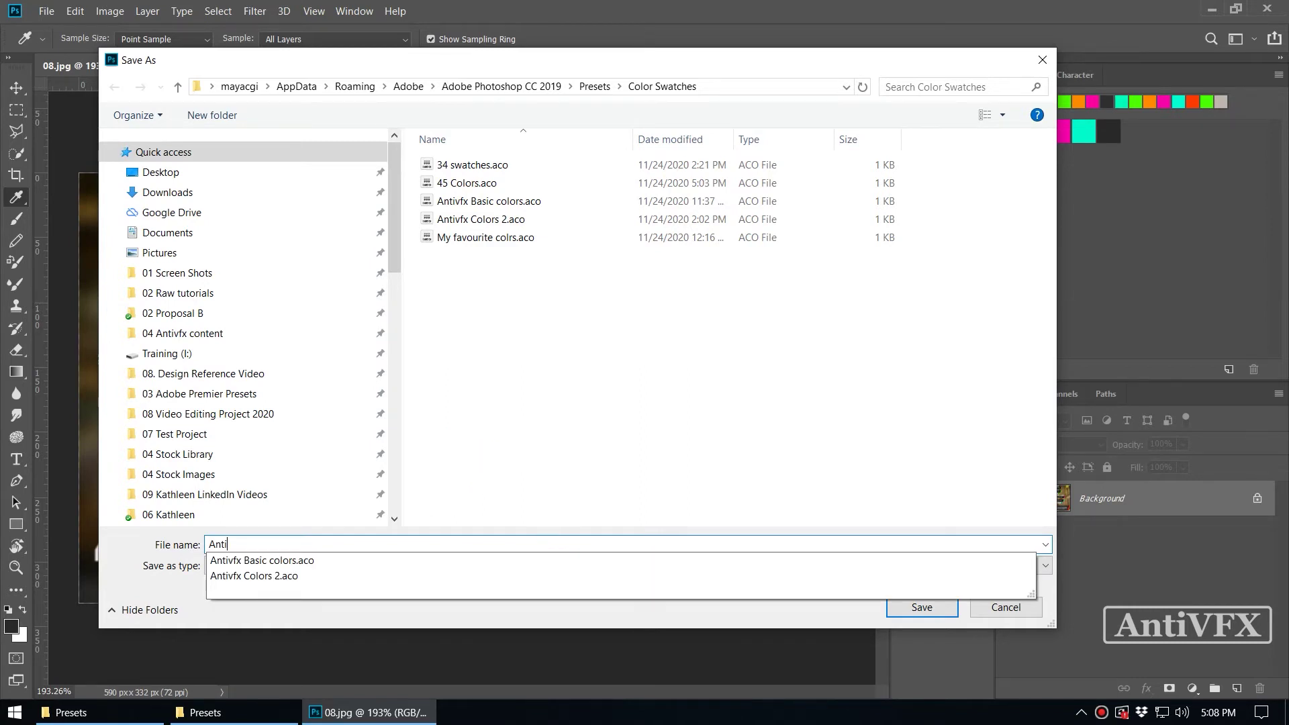
{"action": "type", "text": "vfx 4"}
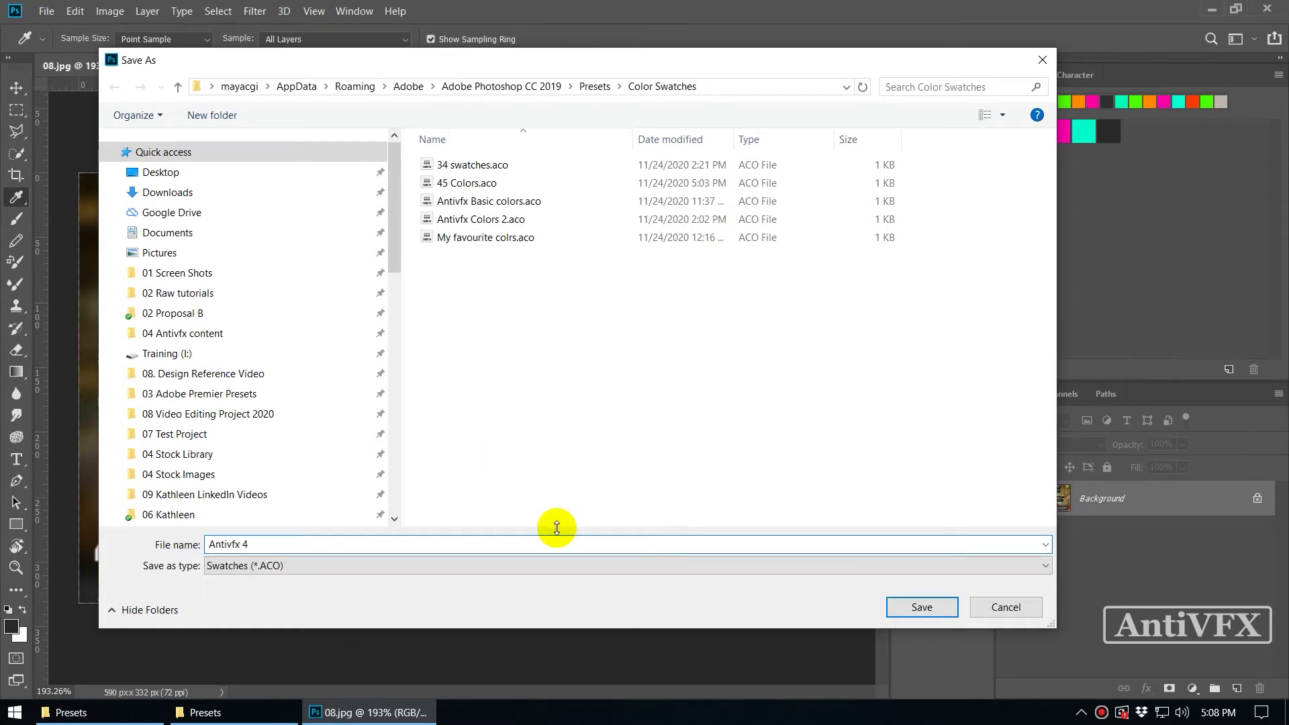
{"action": "key", "text": "BackSpace"}
{"action": "type", "text": "5"}
{"action": "left_click", "coordinate": [908, 610]}
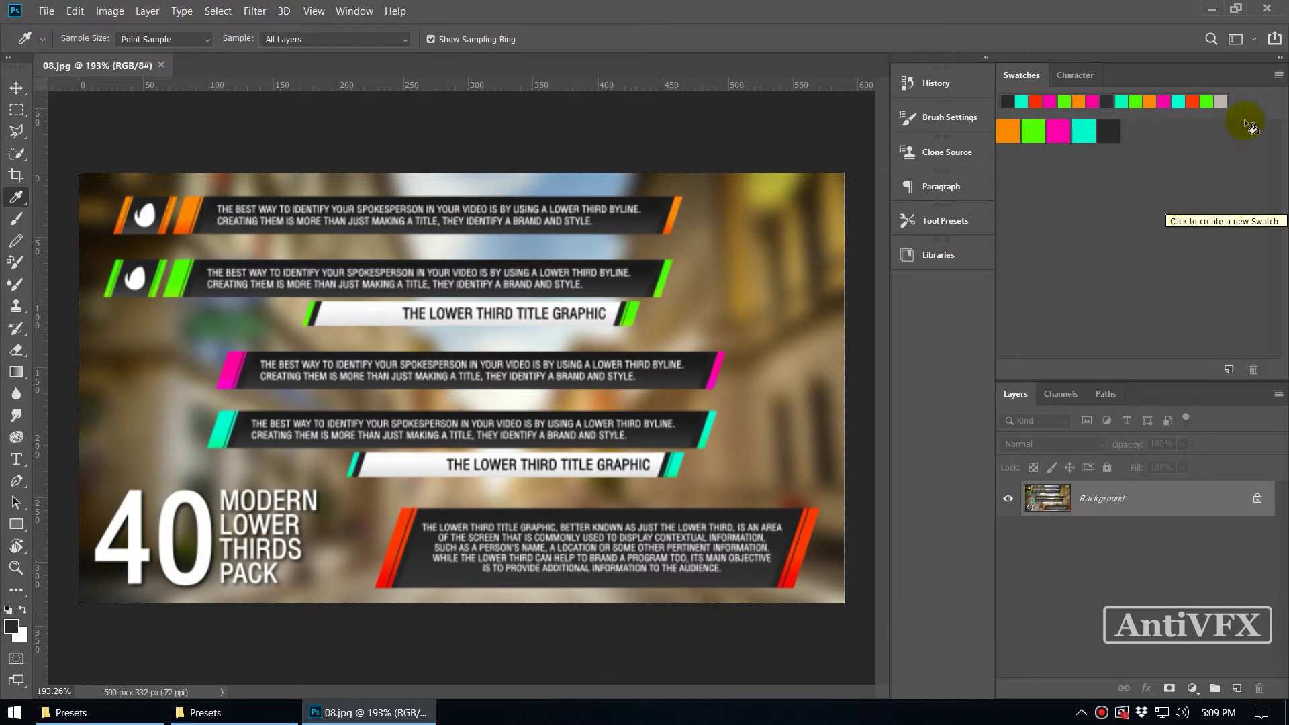
Reset the Swatches panel to Photoshop's default colour grid.
{"action": "left_click", "coordinate": [1278, 74]}
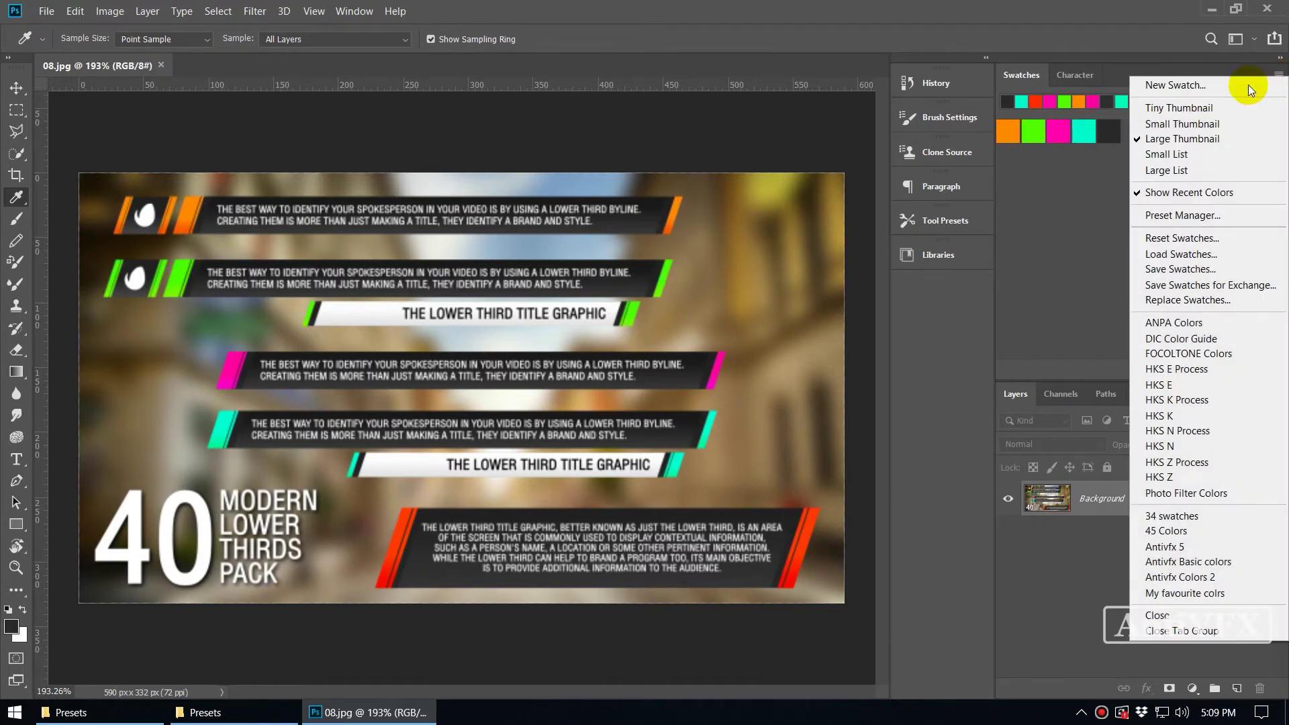
{"action": "left_click", "coordinate": [1156, 240]}
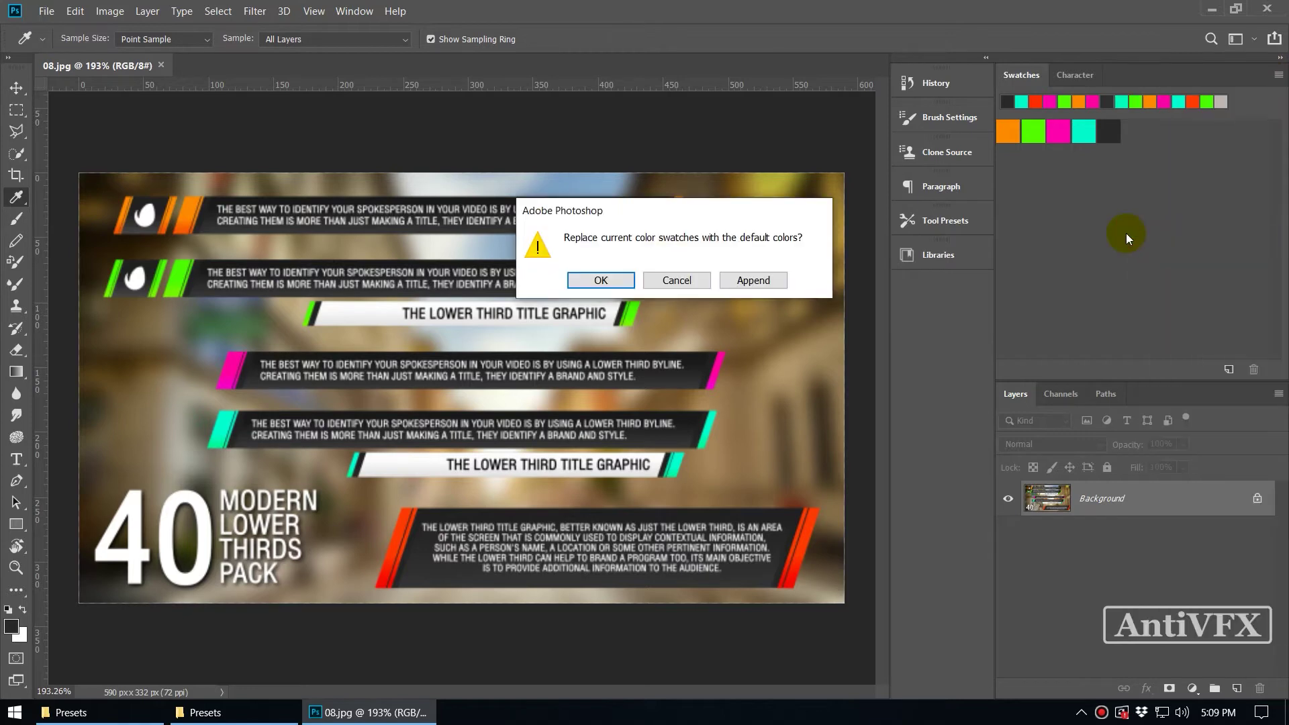
{"action": "left_click", "coordinate": [601, 282]}
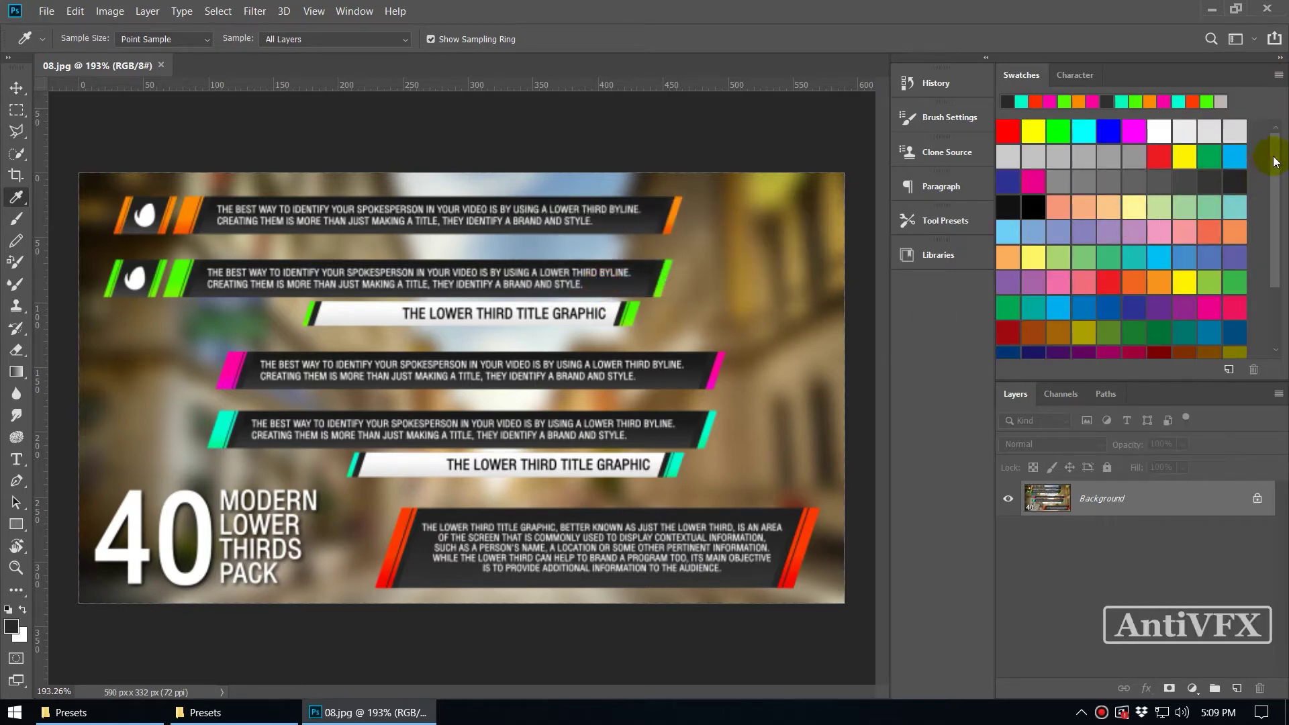
{"action": "scroll", "coordinate": [1276, 161], "scroll_direction": "down", "scroll_amount": 3}
{"action": "scroll", "coordinate": [1275, 161], "scroll_direction": "up", "scroll_amount": 3}
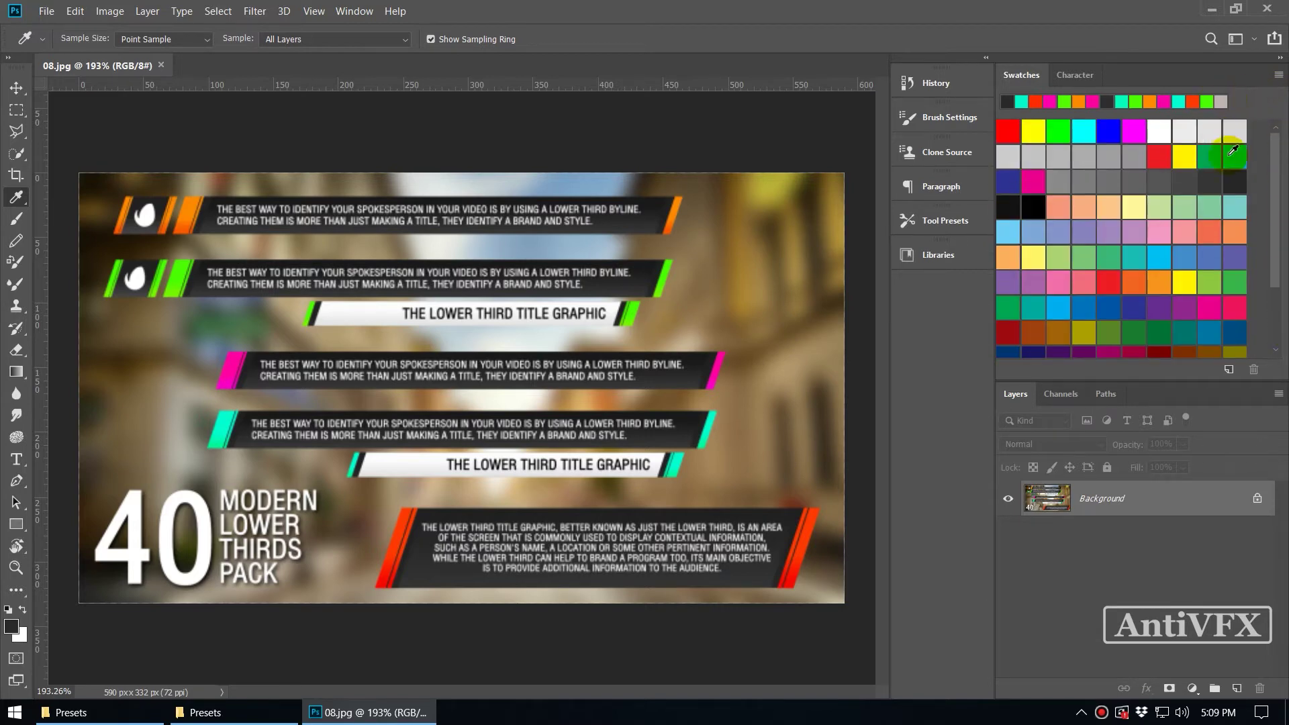
Load the Antivfx 5 swatch library in place of the default swatches.
{"action": "left_click", "coordinate": [1279, 76]}
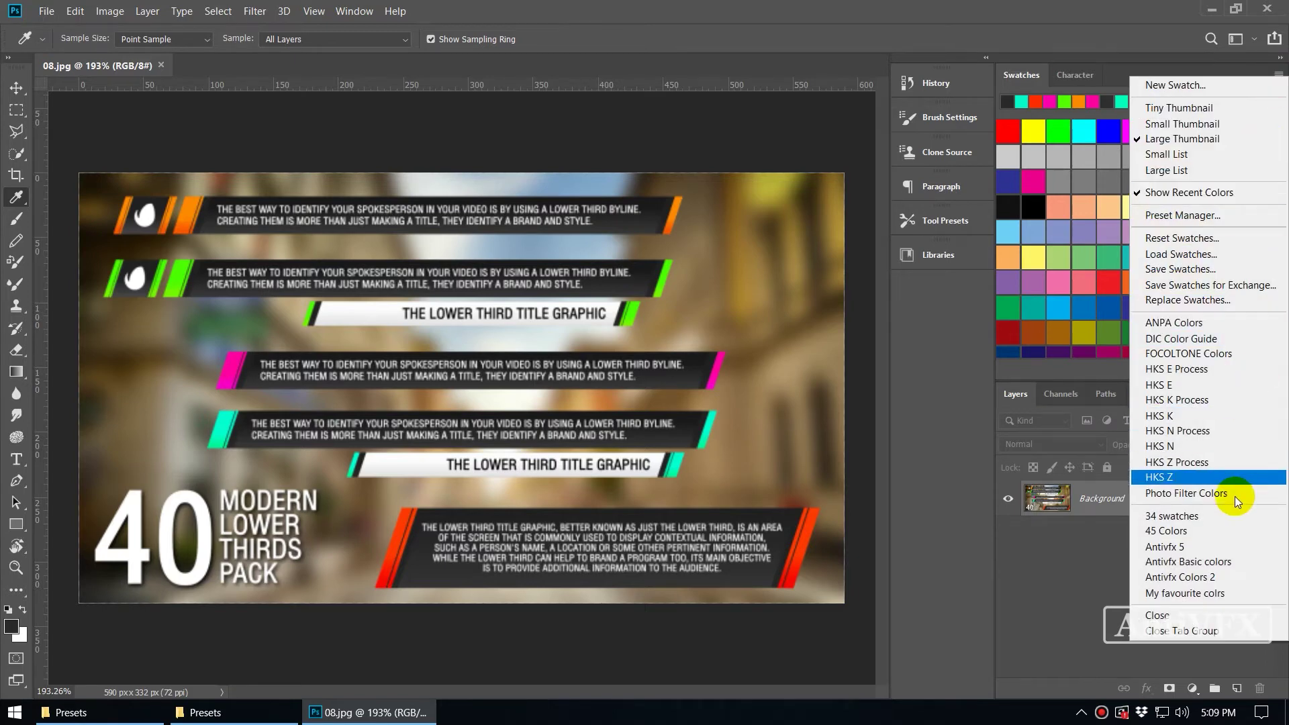
{"action": "left_click", "coordinate": [1197, 549]}
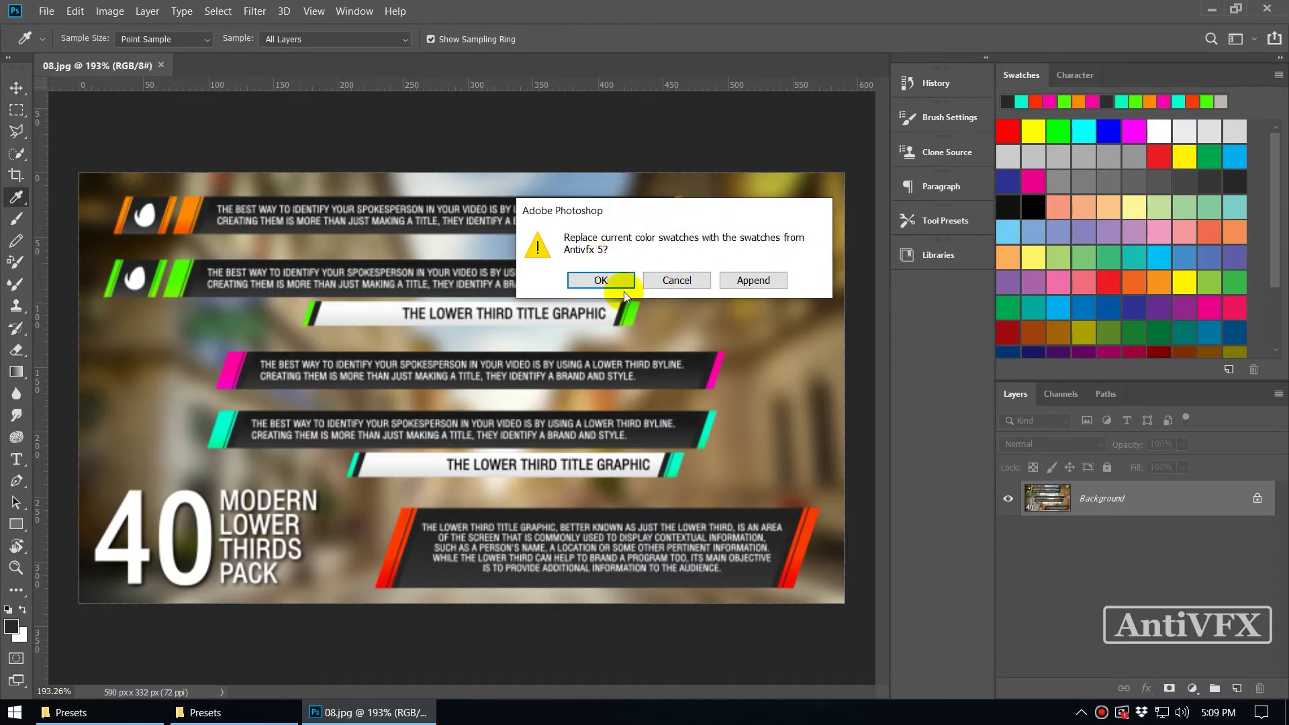
{"action": "left_click", "coordinate": [604, 282]}
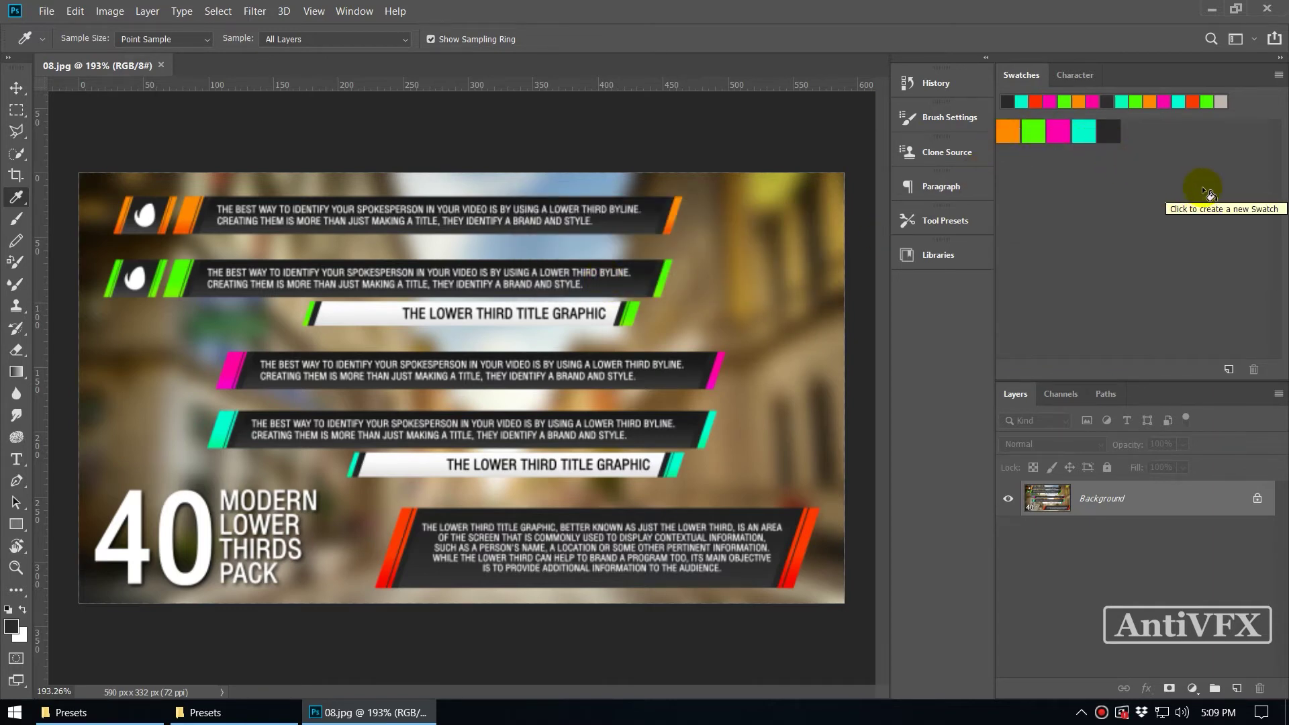
Replace the swatches with Photo Filter Colors and bring the AppData Presets folder forward.
{"action": "left_click", "coordinate": [1278, 75]}
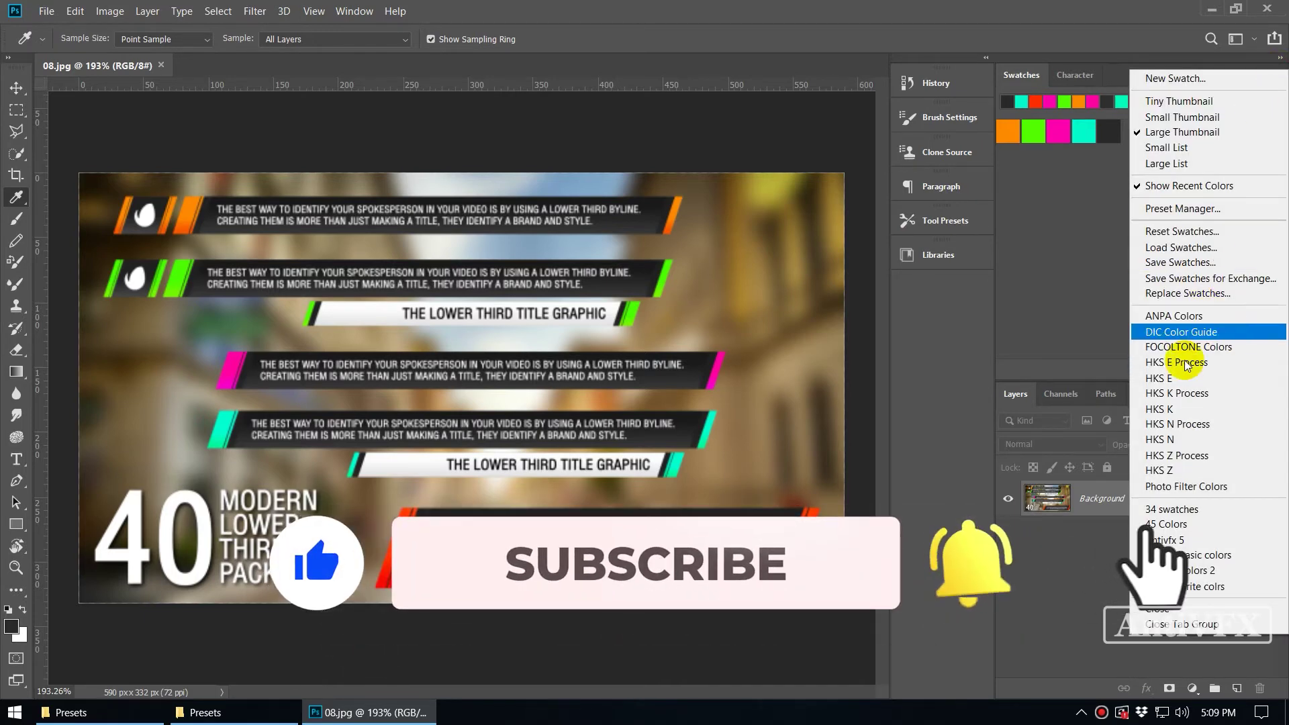
{"action": "left_click", "coordinate": [1216, 486]}
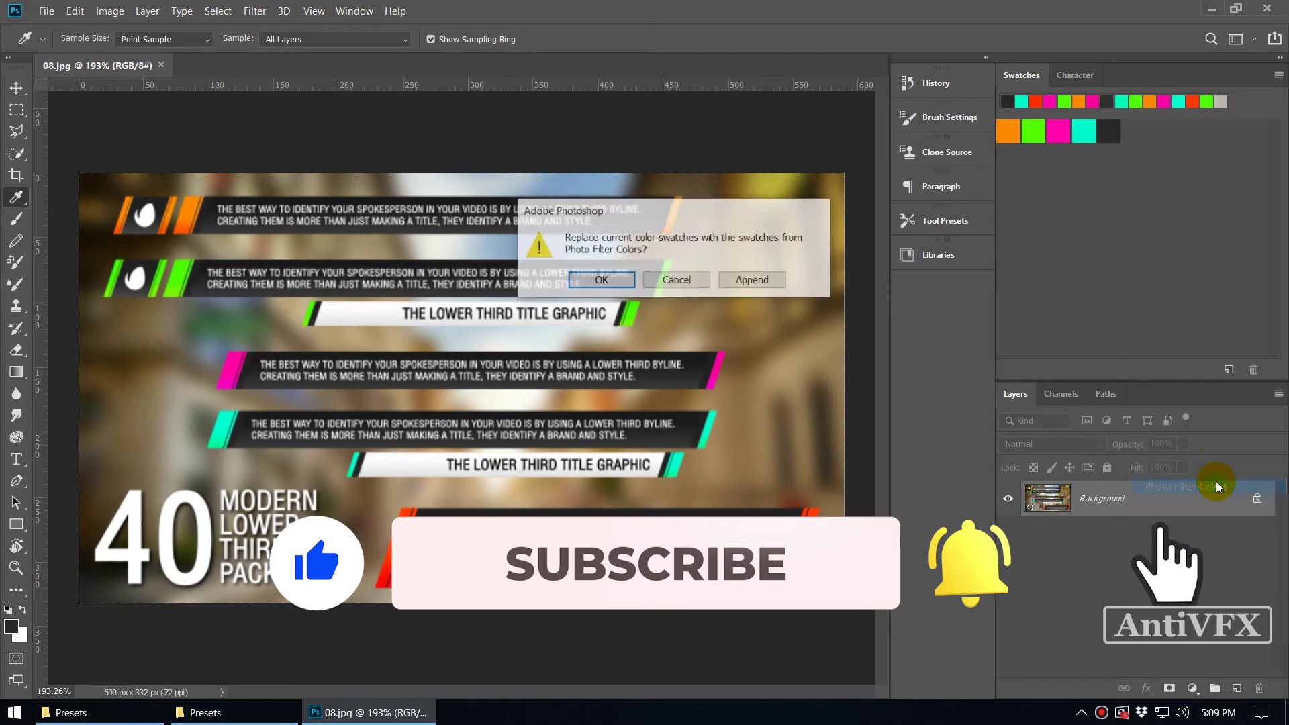
{"action": "left_click", "coordinate": [591, 279]}
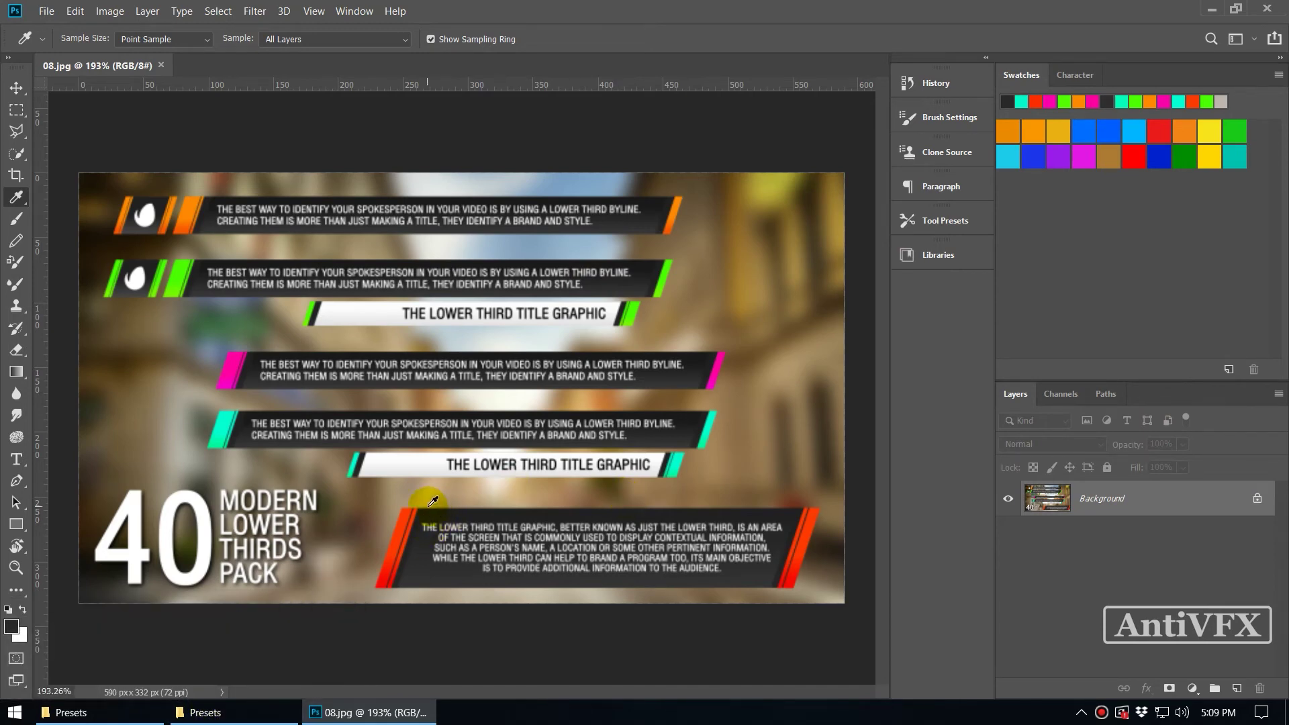
{"action": "left_click", "coordinate": [206, 713]}
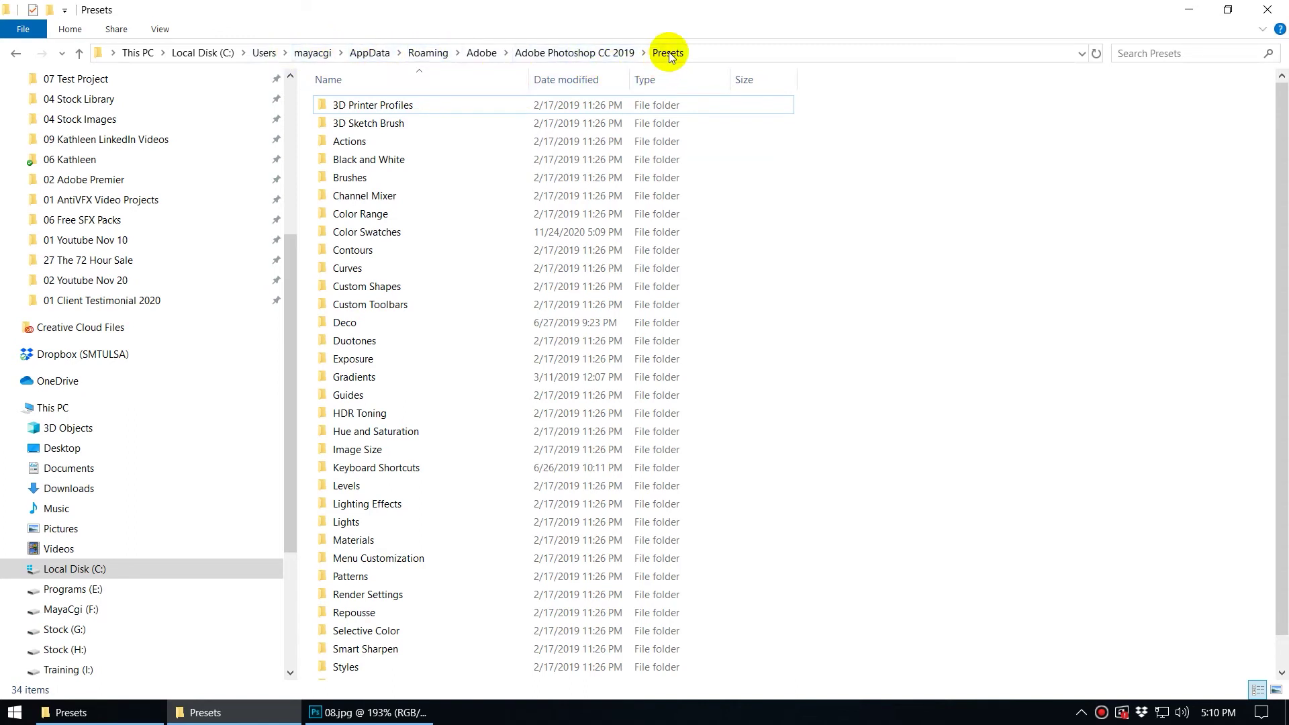
Open the Color Swatches subfolder of the roaming Photoshop CC 2019 Presets folder.
{"action": "left_click", "coordinate": [403, 106]}
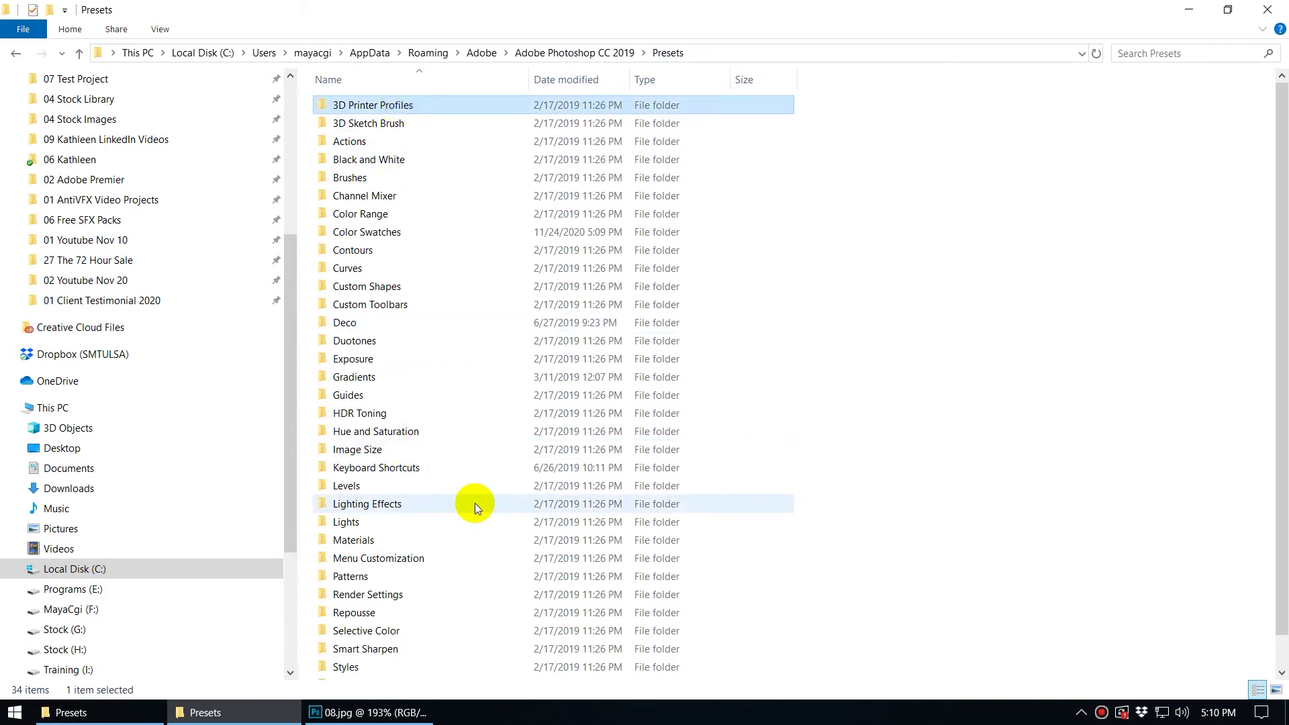
{"action": "scroll", "coordinate": [474, 503], "scroll_direction": "down", "scroll_amount": 1}
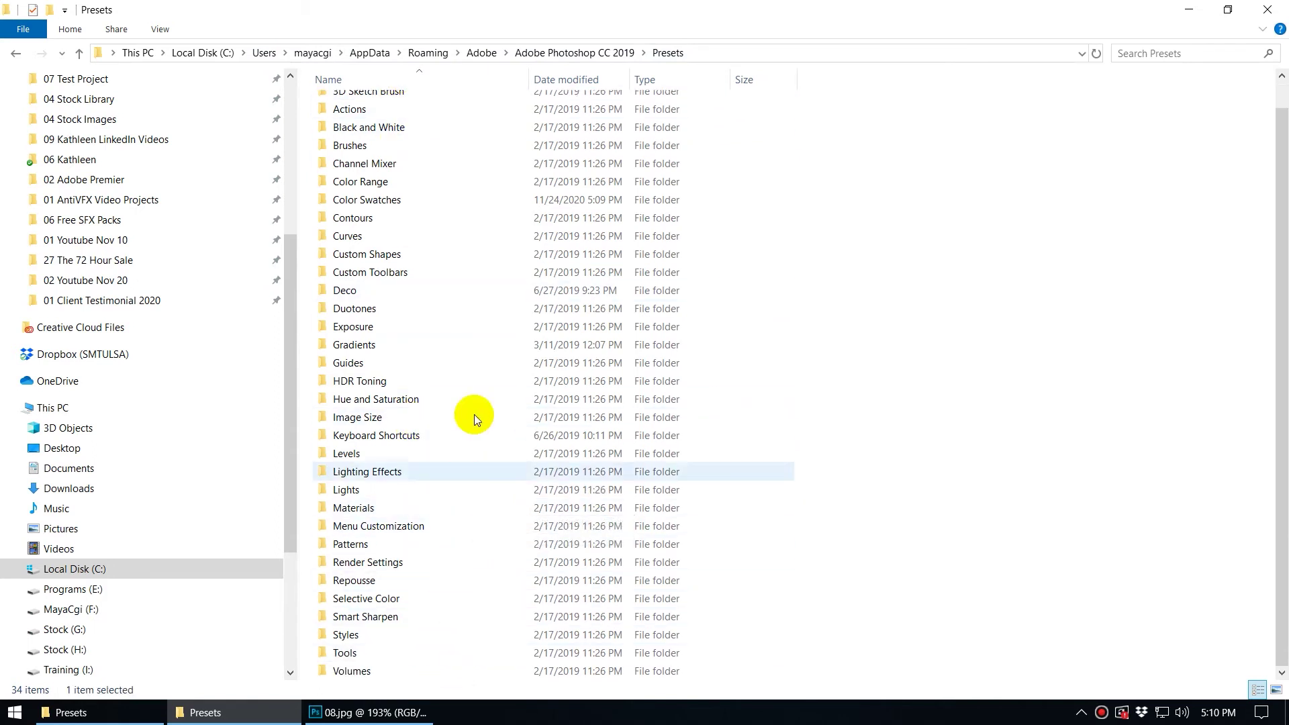
{"action": "key", "text": "Home"}
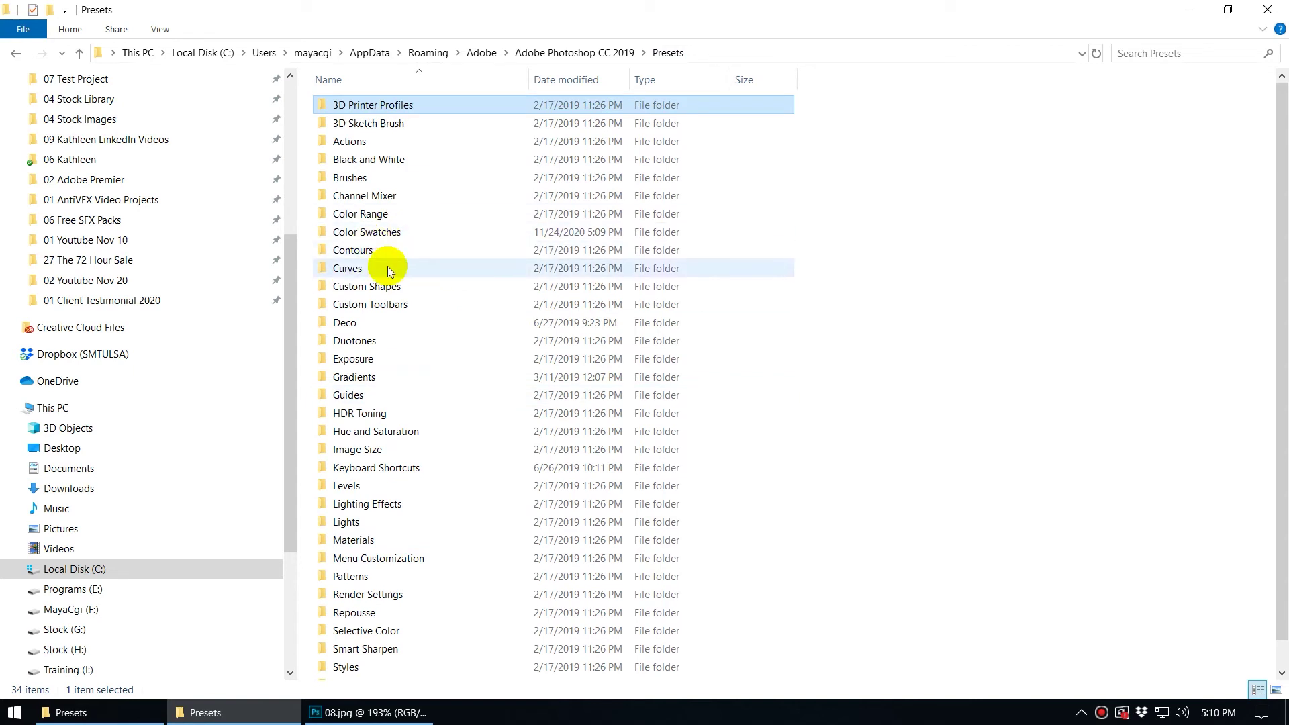
{"action": "left_click", "coordinate": [398, 230]}
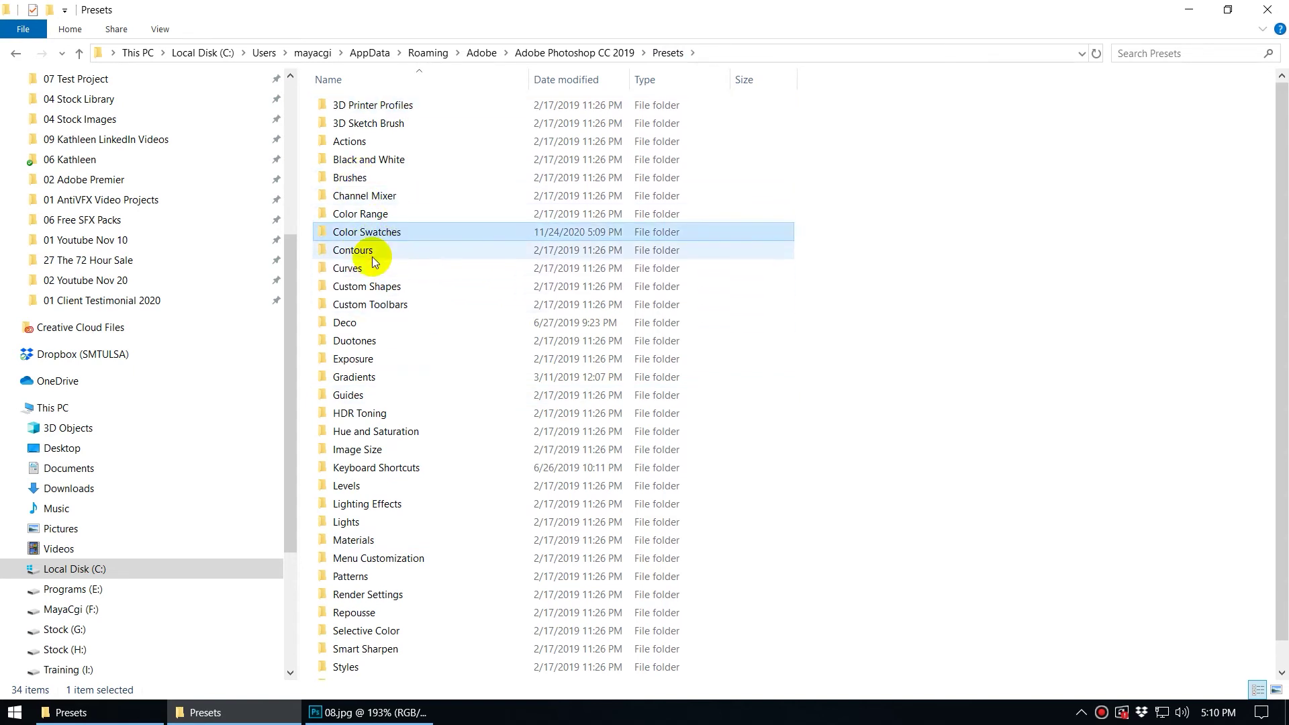
{"action": "double_click", "coordinate": [409, 231]}
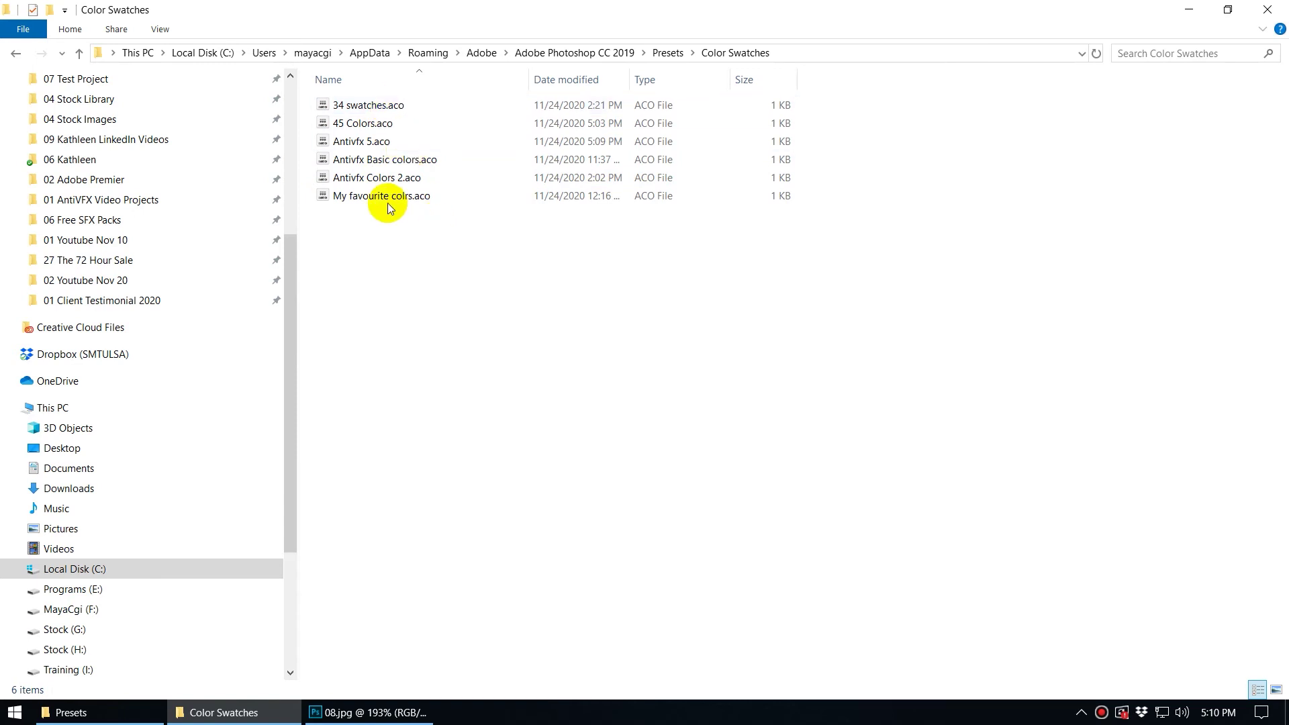
Select and inspect the six .aco files, including Antivfx 5.aco, then clear the selection.
{"action": "left_click", "coordinate": [380, 143]}
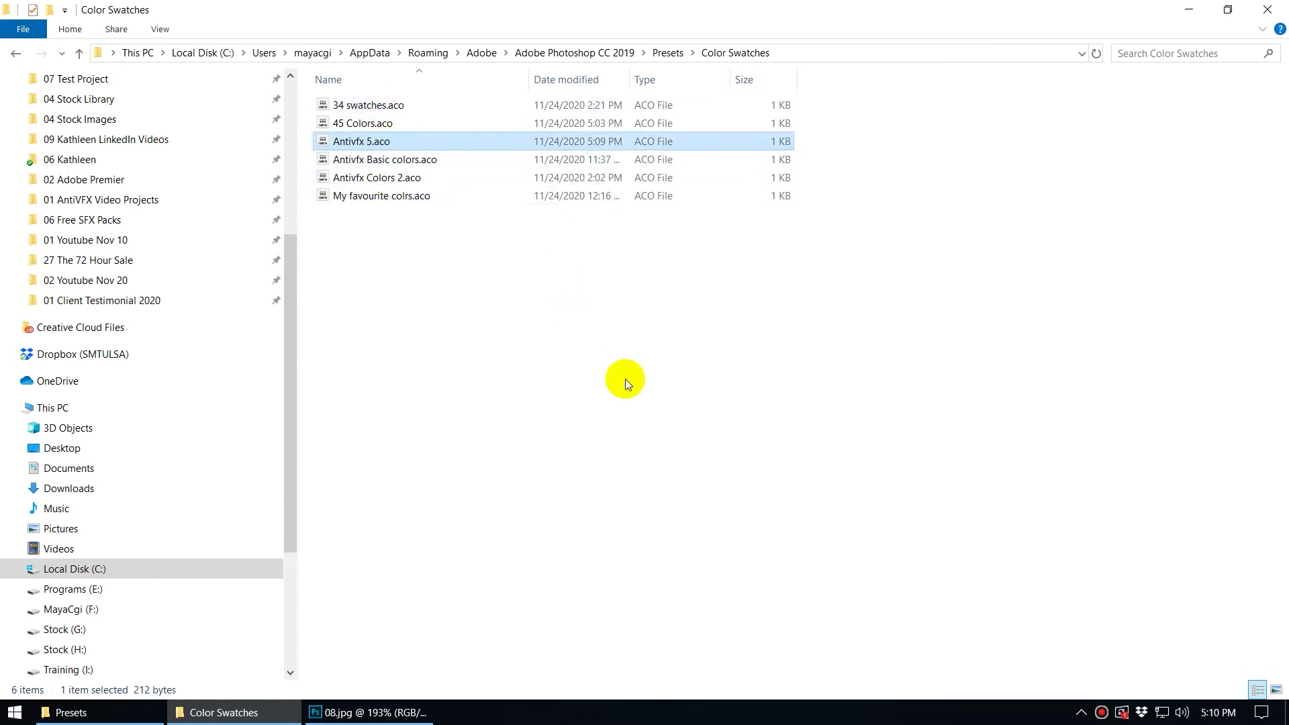
{"action": "left_click", "coordinate": [631, 408]}
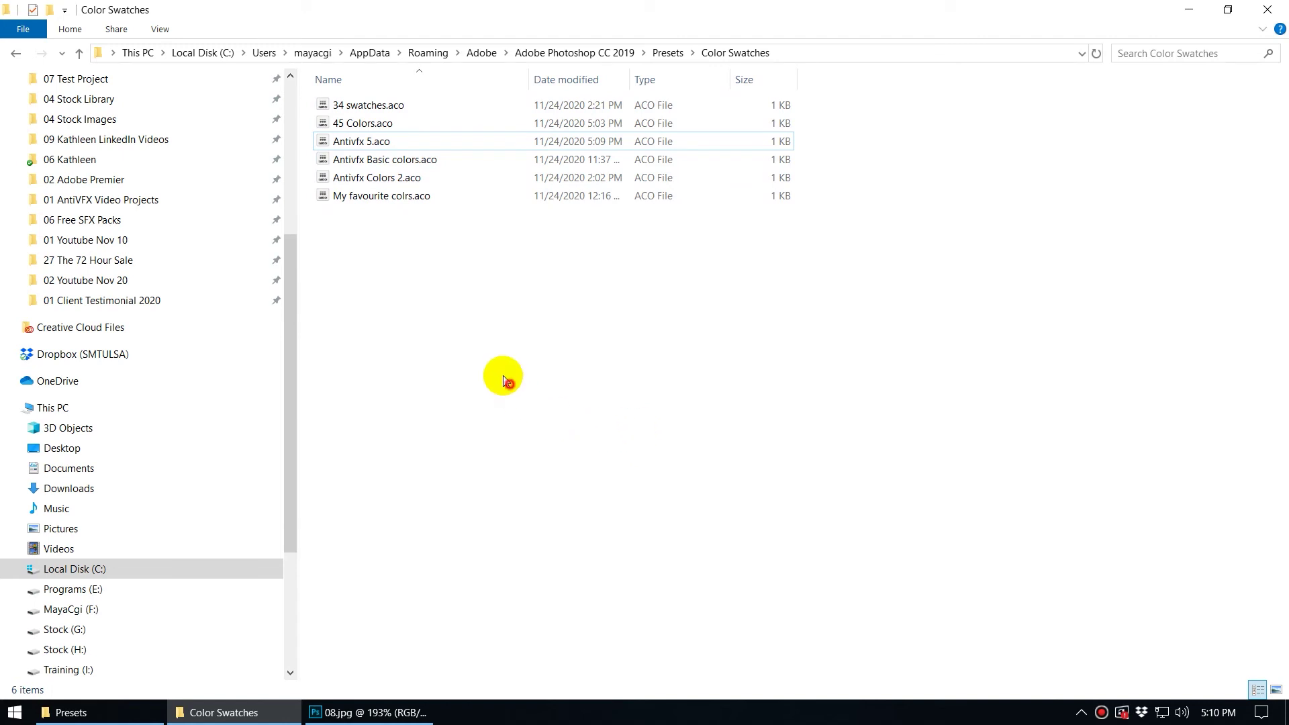
{"action": "left_click_drag", "start_coordinate": [482, 351], "coordinate": [393, 106]}
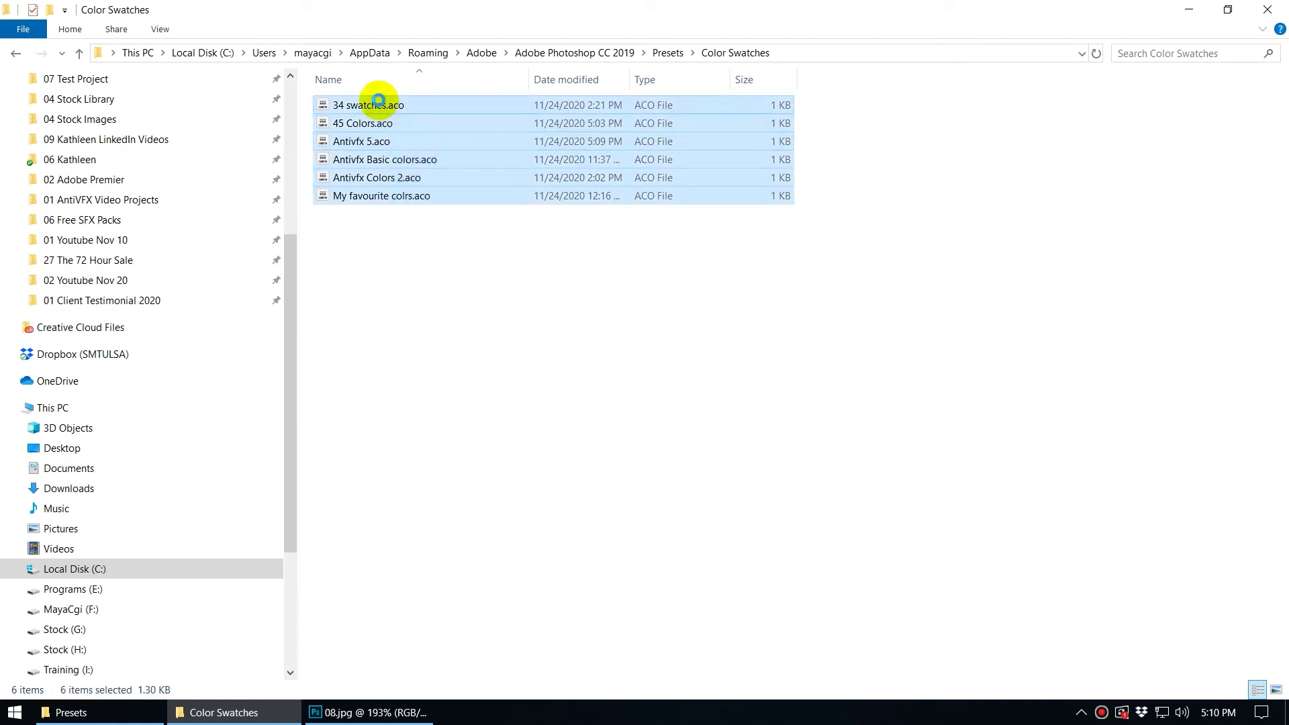
{"action": "right_click", "coordinate": [379, 101]}
{"action": "left_click", "coordinate": [792, 354]}
{"action": "left_click", "coordinate": [792, 353]}
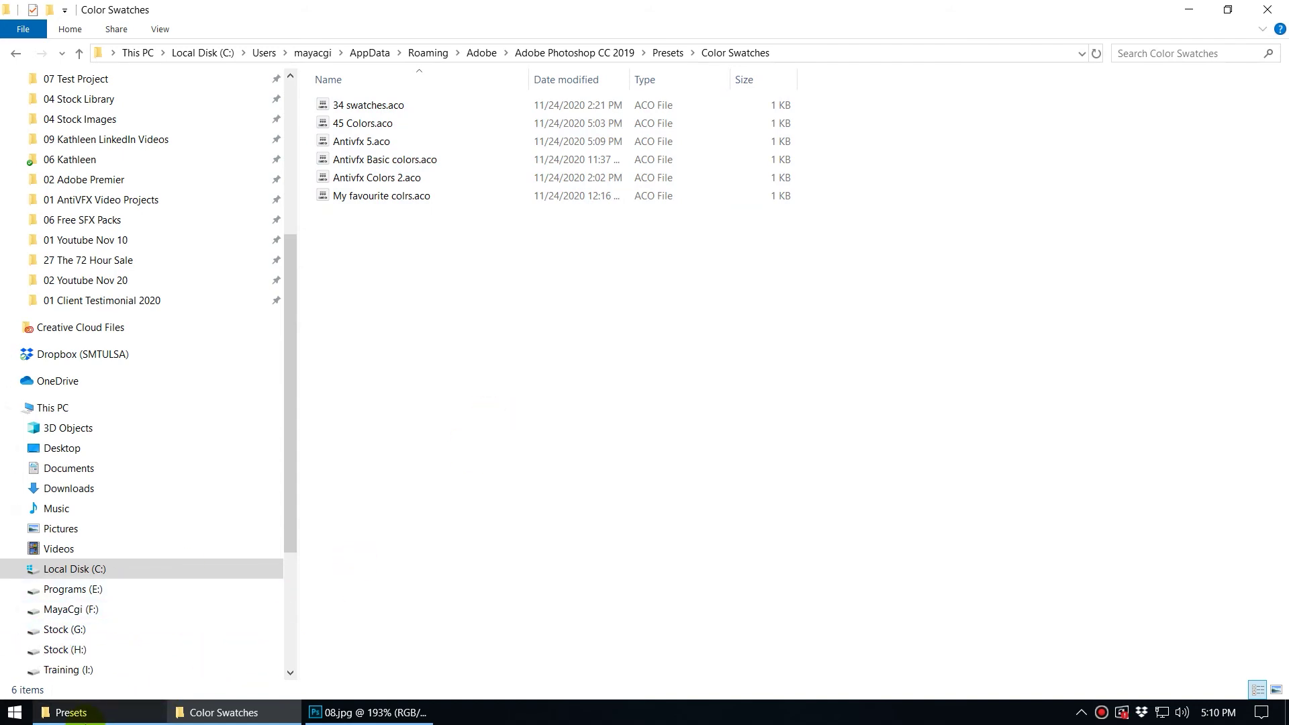
Open the built-in Color Swatches folder under Program Files Photoshop CC 2019 Presets.
{"action": "left_click", "coordinate": [60, 711]}
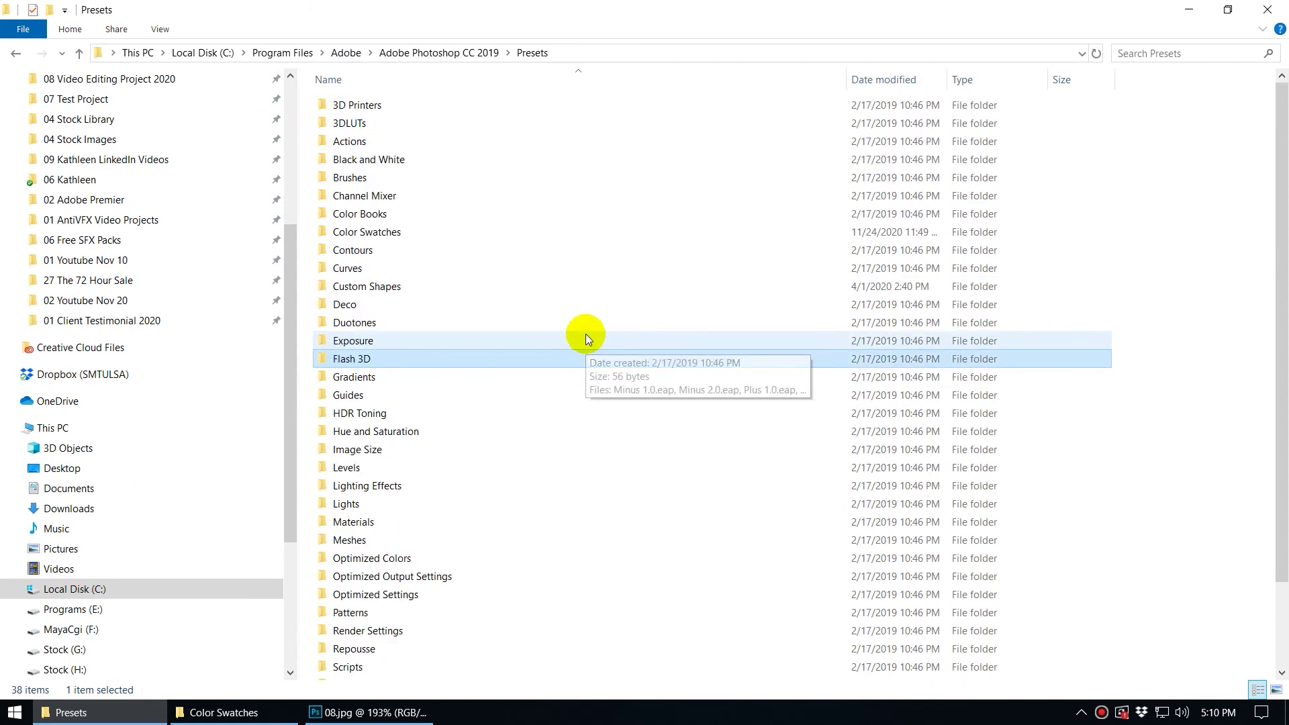
{"action": "left_click", "coordinate": [597, 270]}
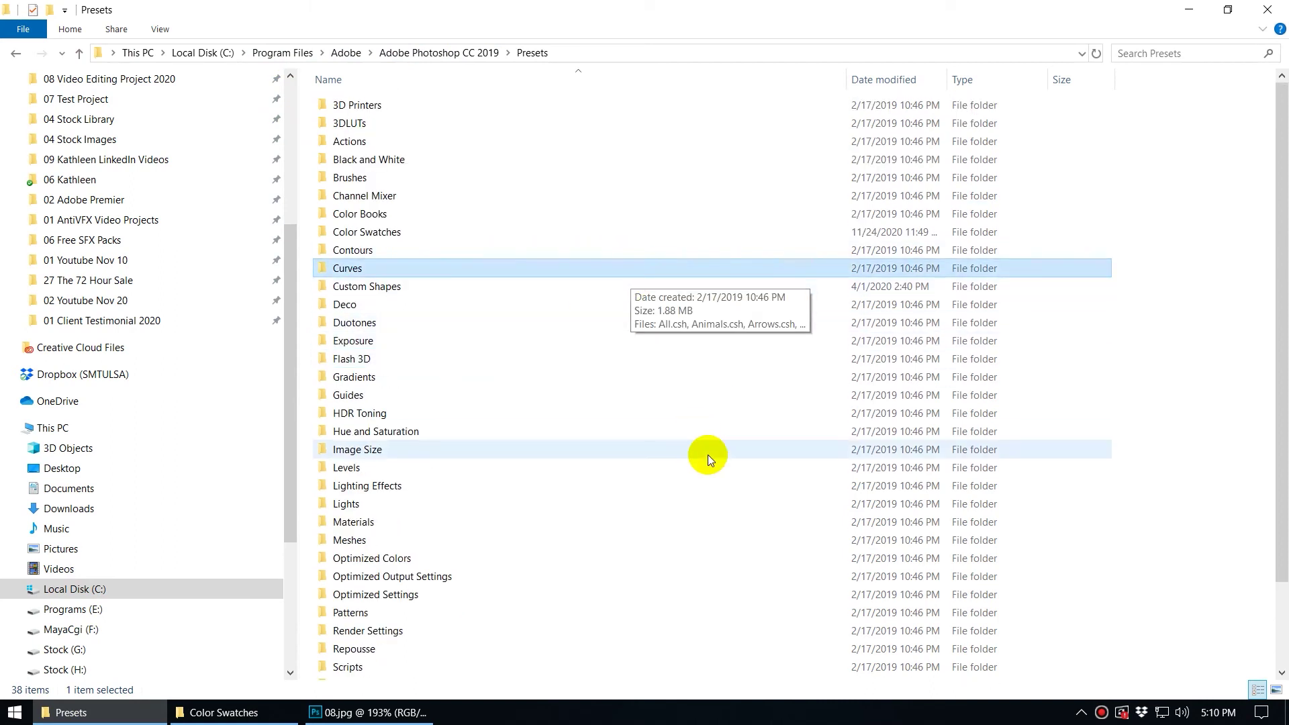
{"action": "double_click", "coordinate": [379, 236]}
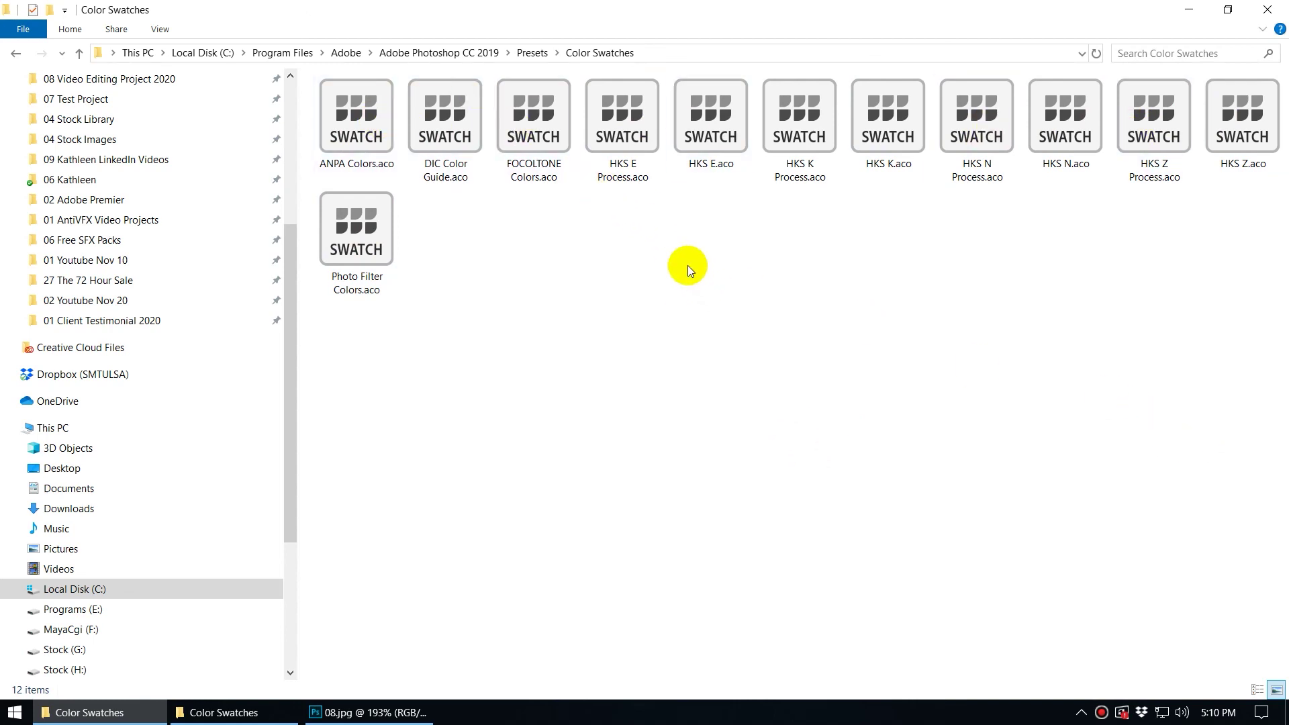
{"action": "left_click", "coordinate": [370, 712]}
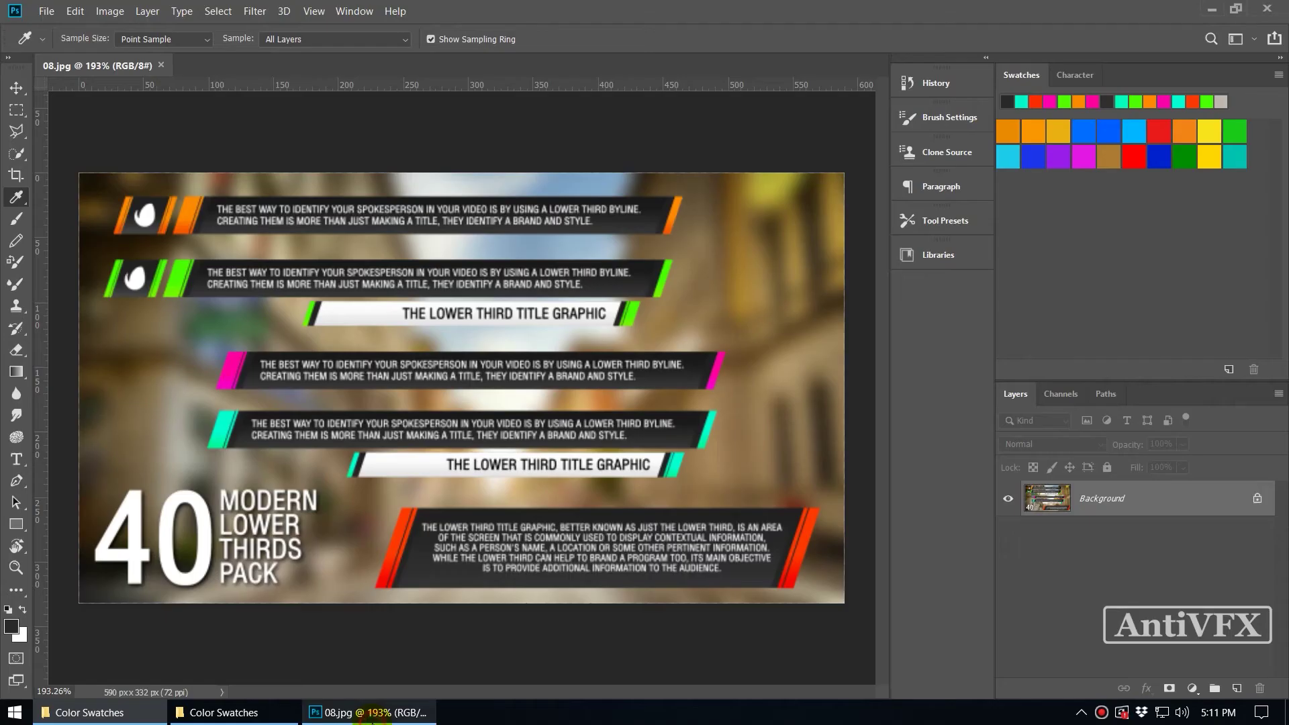
{"action": "left_click", "coordinate": [1272, 75]}
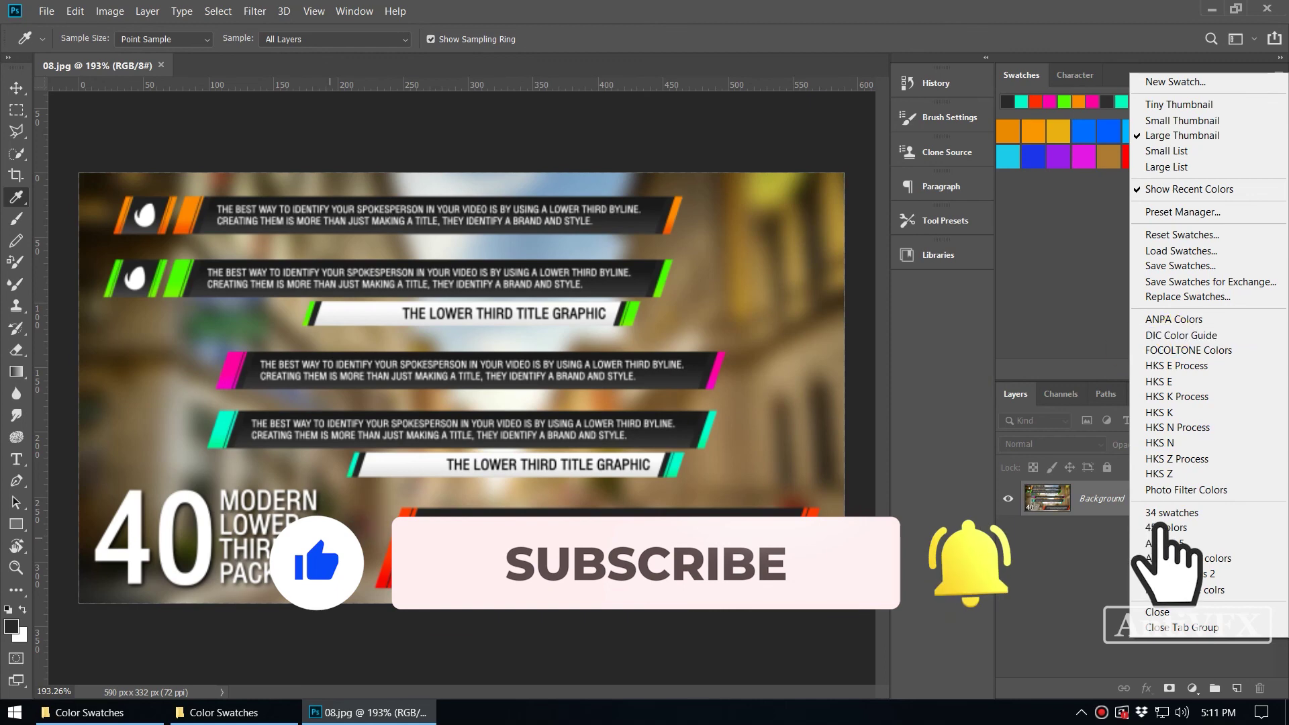
{"action": "left_click", "coordinate": [81, 712]}
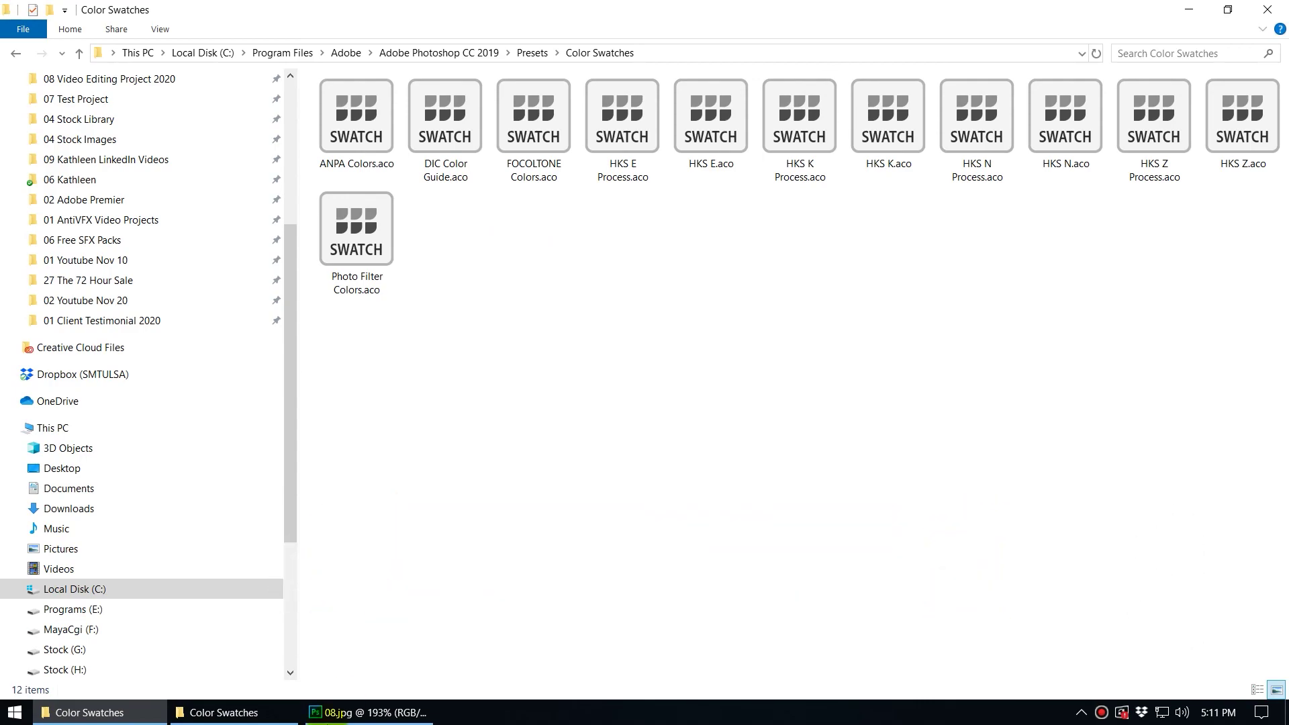
{"action": "left_click", "coordinate": [369, 712]}
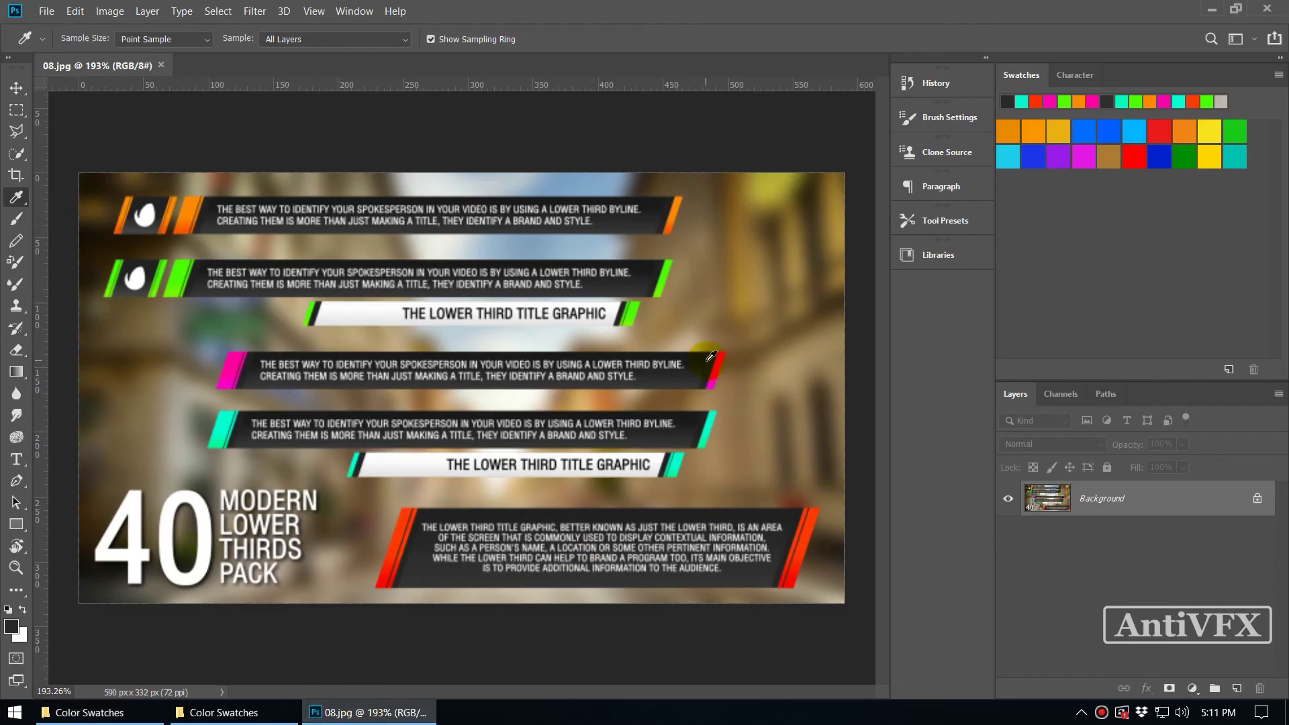